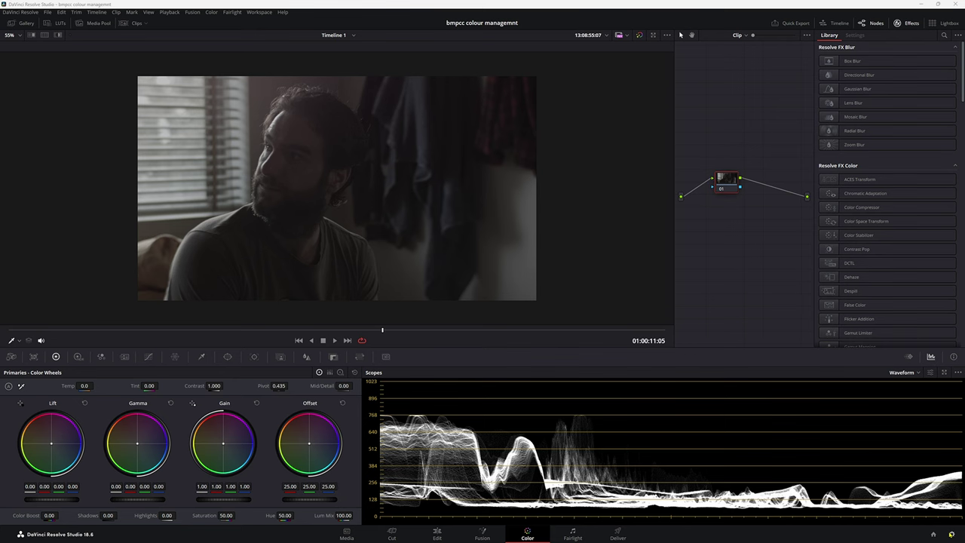
# Switch colour science to DaVinci YRGB Color Managed with manual Custom processing, then view Camera Raw settings
pyautogui.click(952, 534)
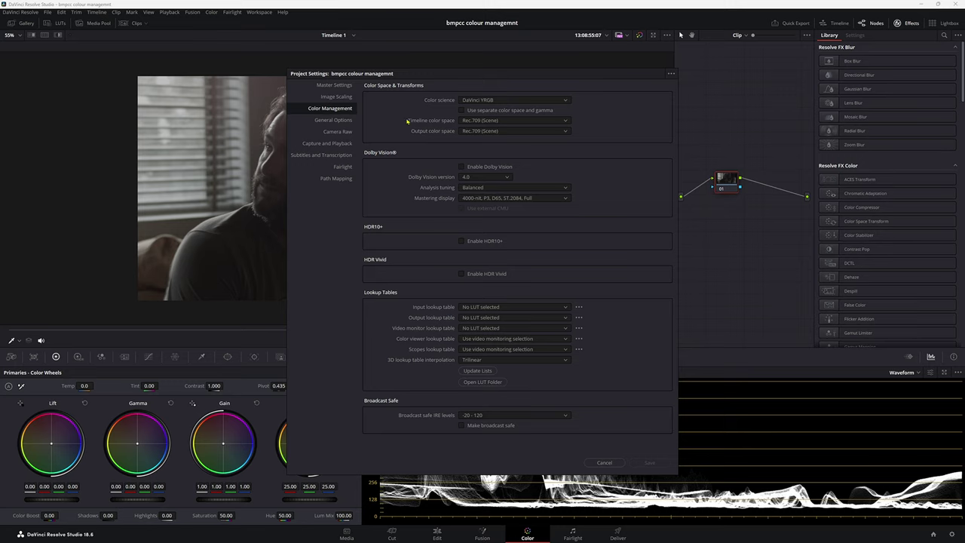
pyautogui.click(494, 101)
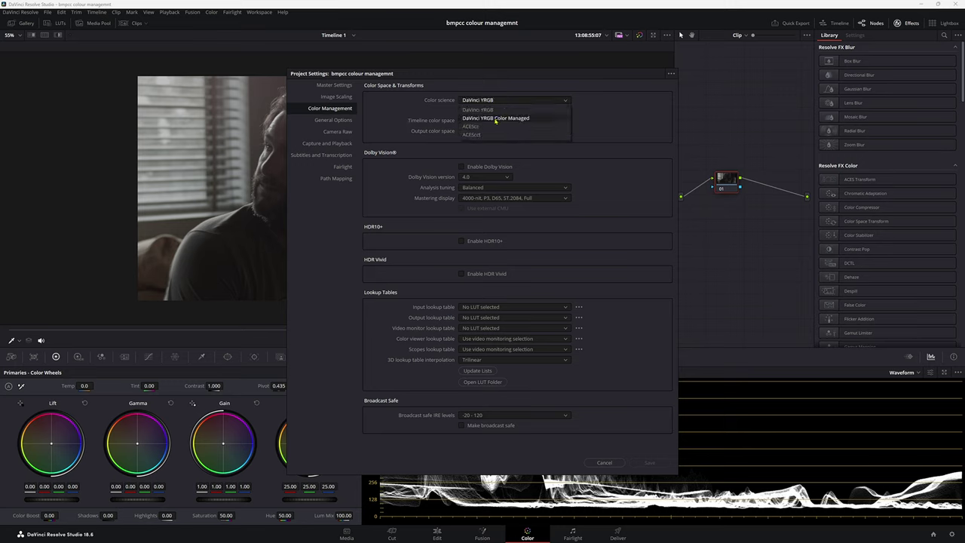
pyautogui.click(540, 119)
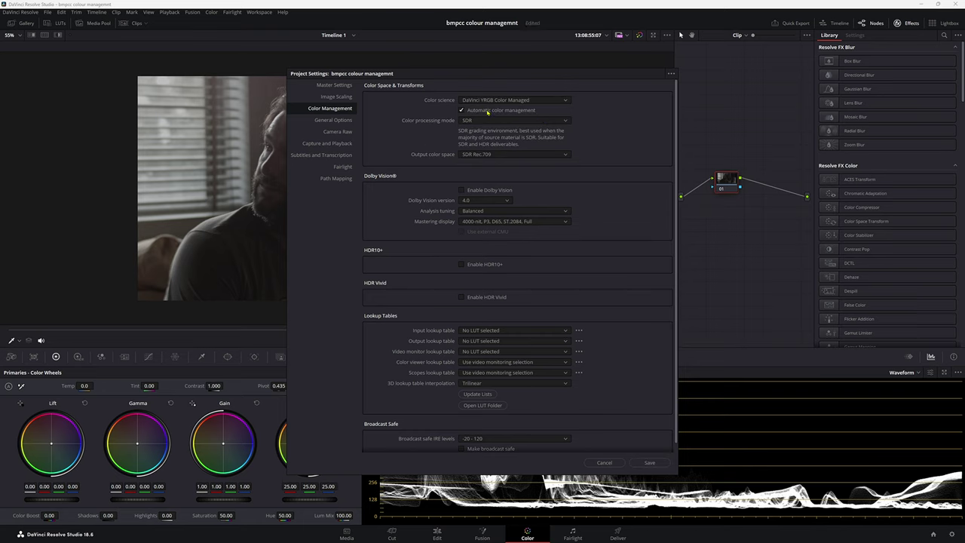
pyautogui.click(525, 111)
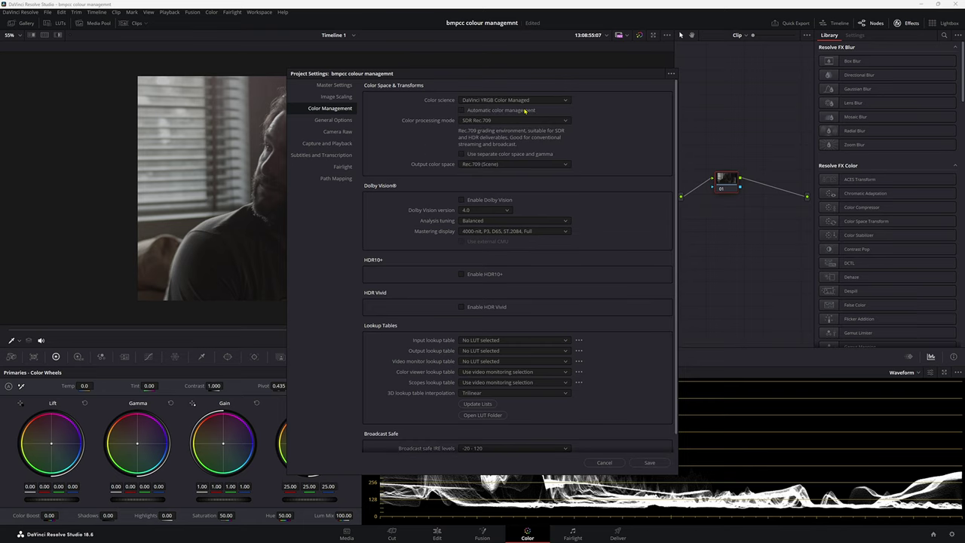
pyautogui.click(528, 120)
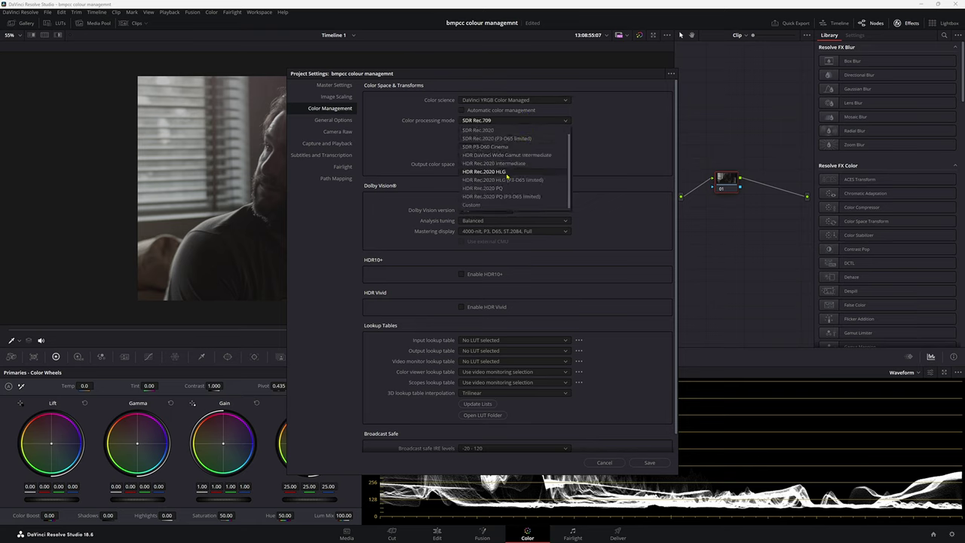
pyautogui.click(498, 204)
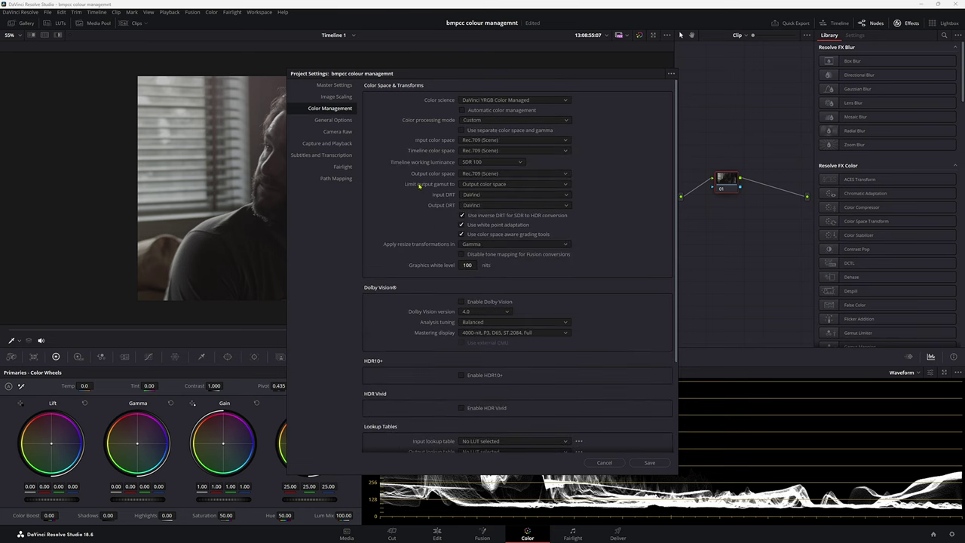
pyautogui.click(338, 131)
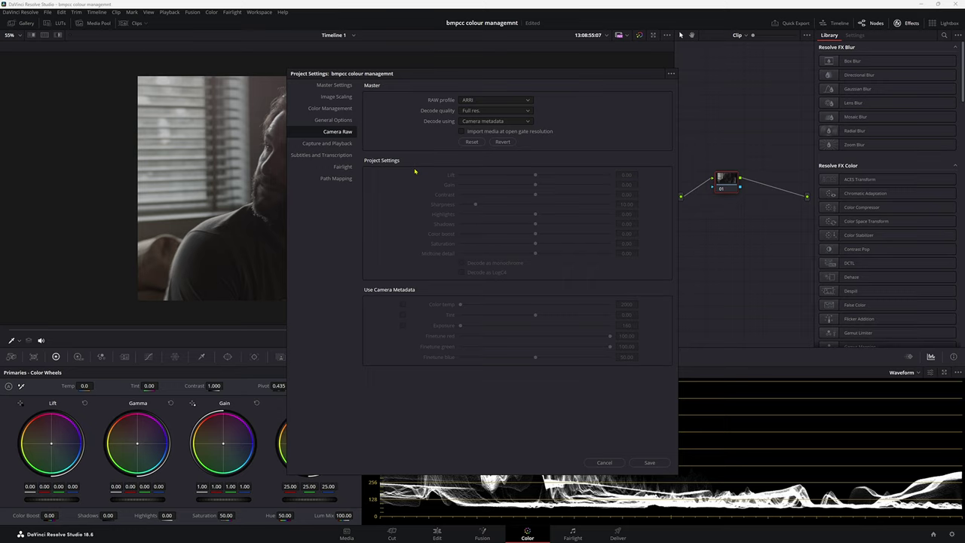
# Go back to the Color Management page of Project Settings
pyautogui.click(331, 108)
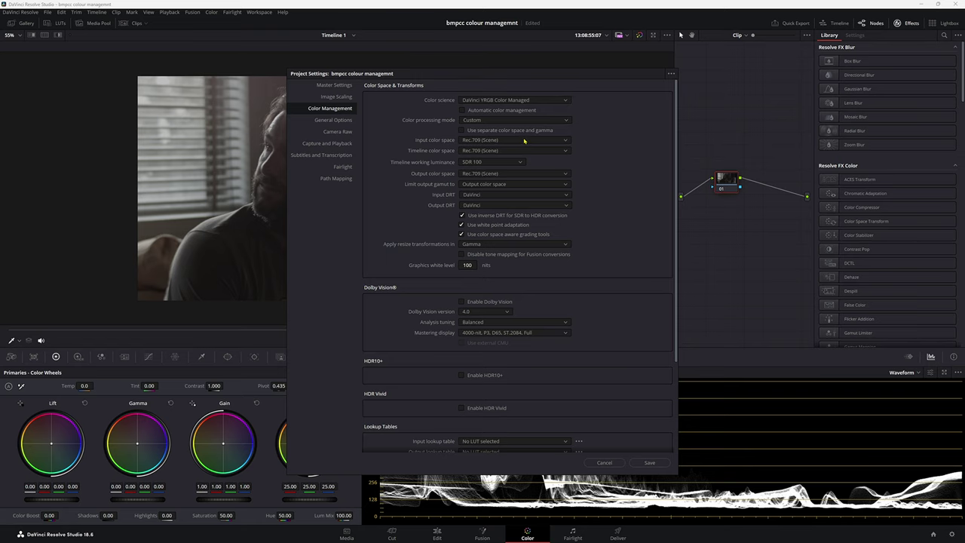
# Set the input colour space to Blackmagic Design Film Gen 5
pyautogui.click(521, 141)
pyautogui.scroll(5, 525, 173)
pyautogui.scroll(8, 525, 172)
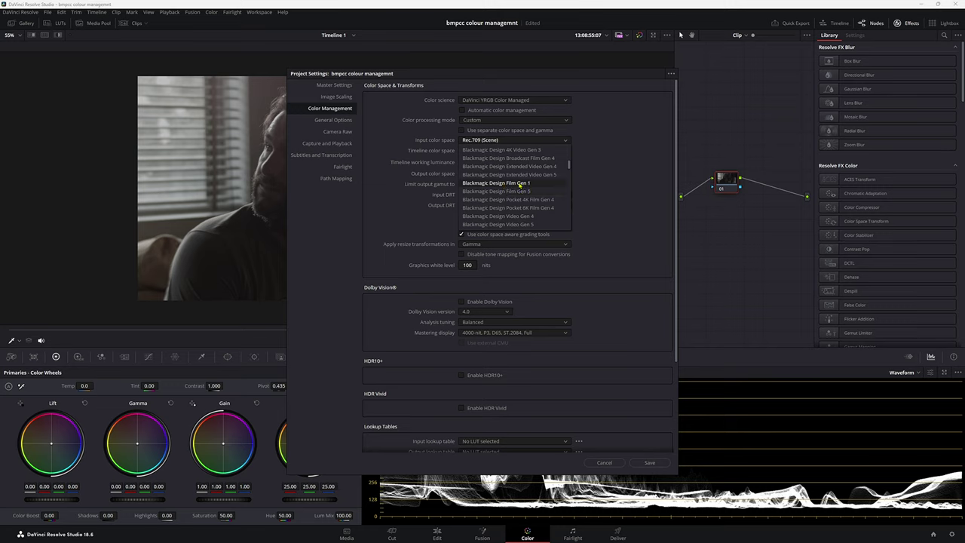
pyautogui.click(521, 193)
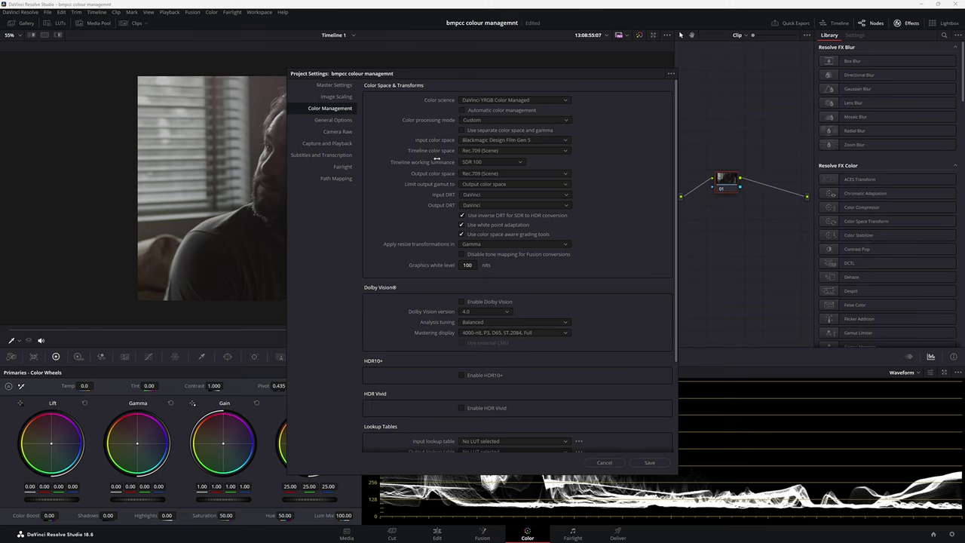
# Set the timeline colour space to DaVinci WG/Intermediate
pyautogui.click(479, 151)
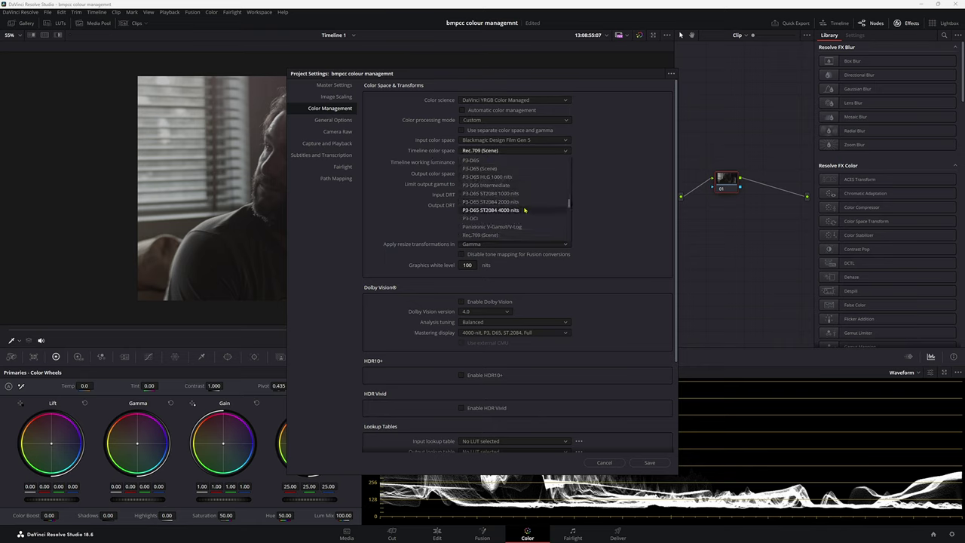
pyautogui.scroll(12, 526, 211)
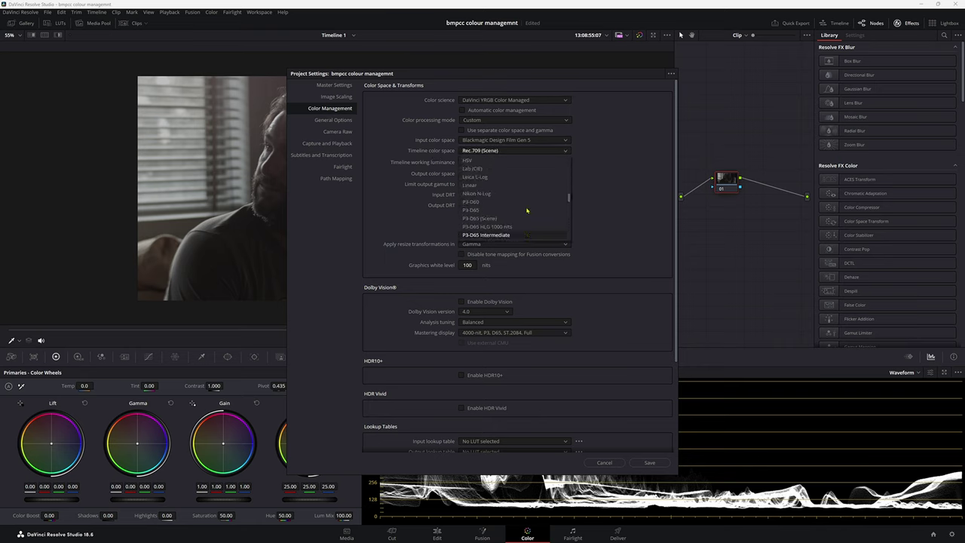
pyautogui.scroll(3, 528, 209)
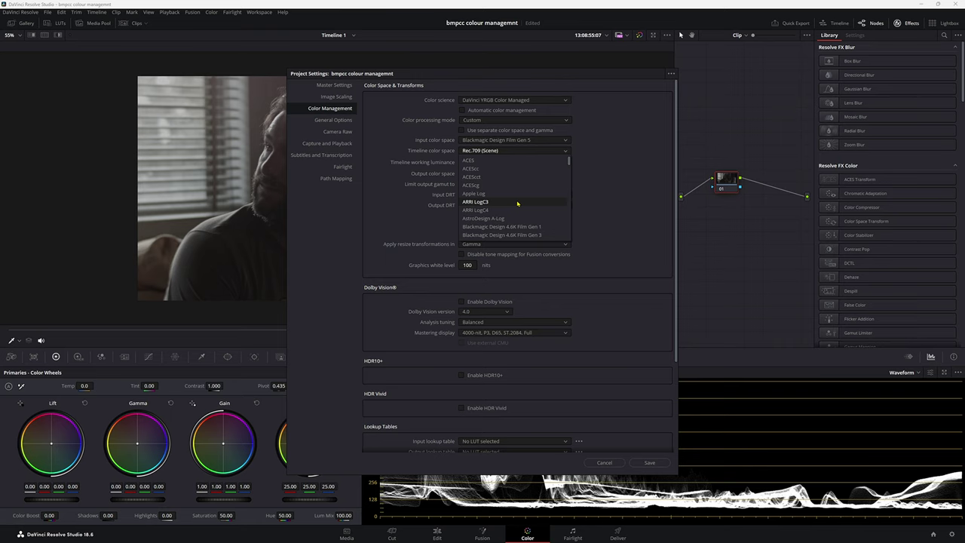
pyautogui.scroll(-5, 517, 203)
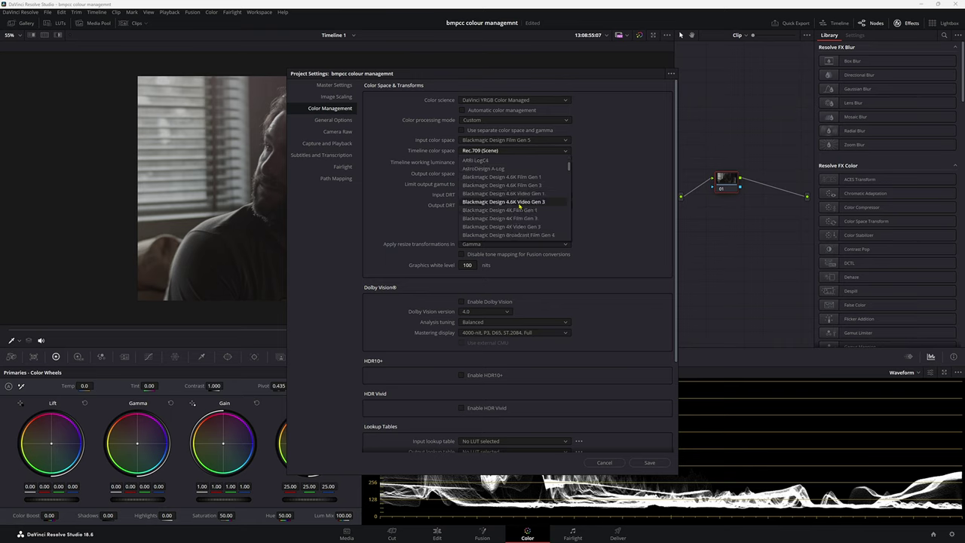
pyautogui.scroll(-10, 519, 205)
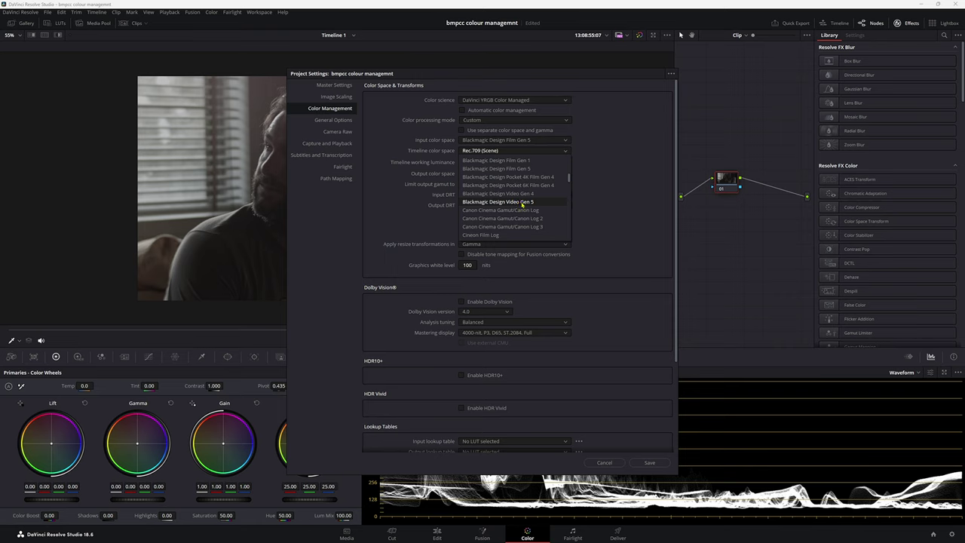
pyautogui.scroll(-5, 520, 207)
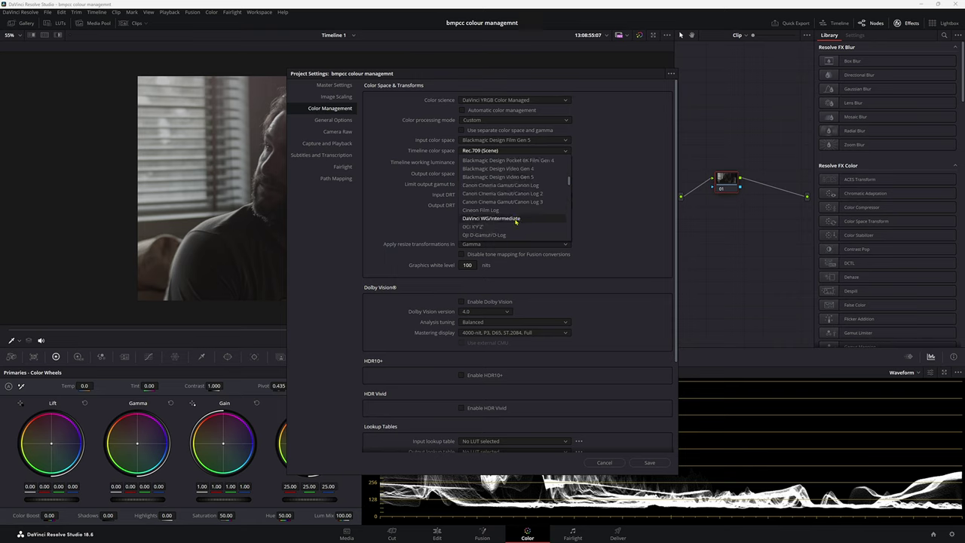
pyautogui.click(516, 218)
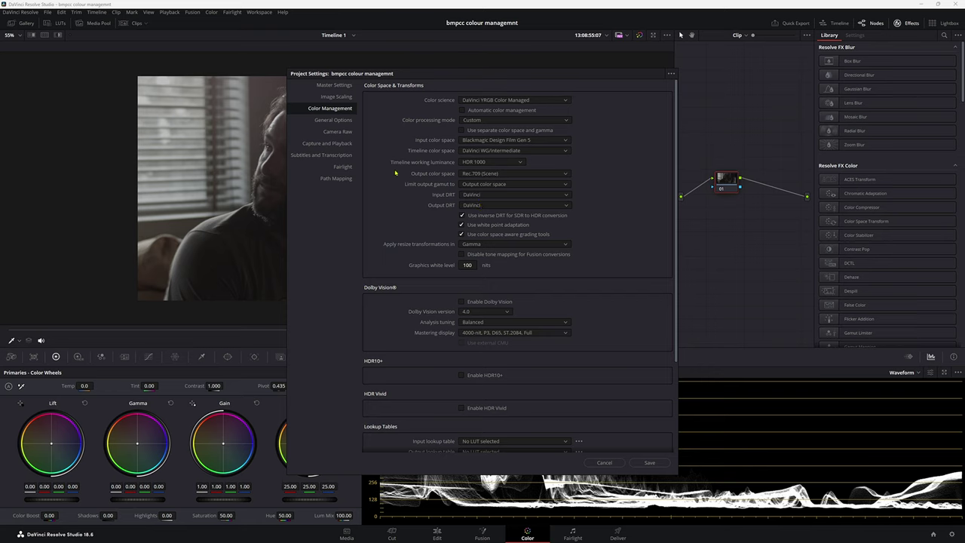
# Set timeline working luminance to Custom and select the 1000 nits value for replacement
pyautogui.click(491, 162)
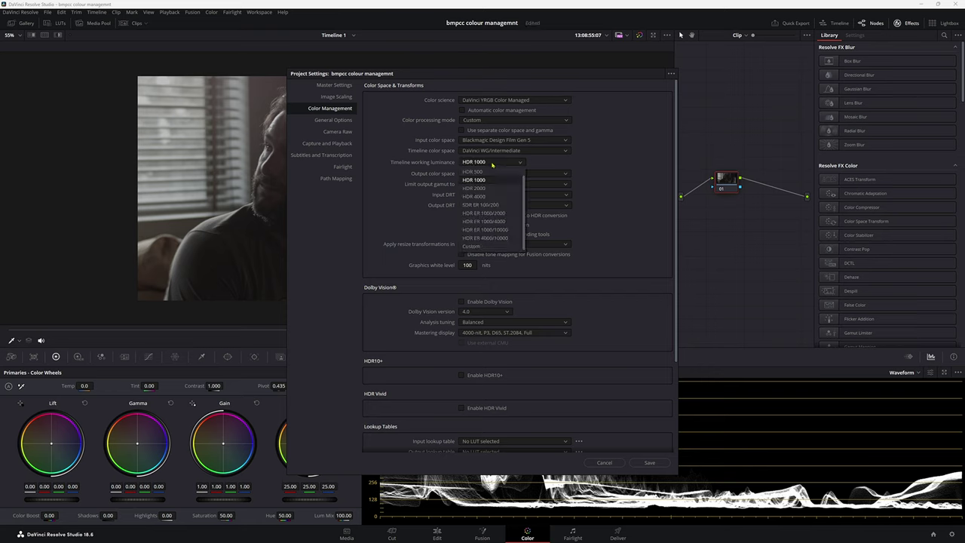
pyautogui.click(474, 246)
pyautogui.doubleClick(540, 162)
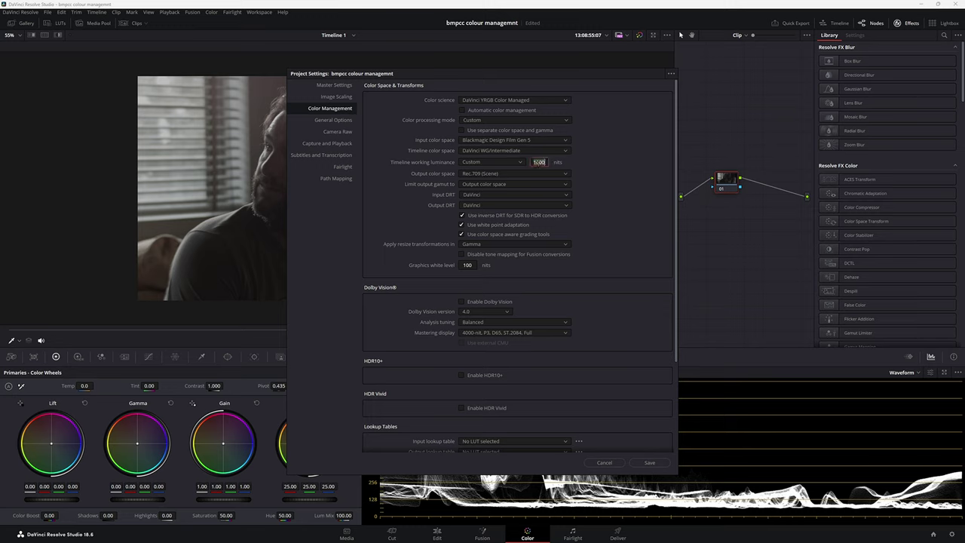
# Set working luminance to 10000 nits and output colour space to Rec.709 Gamma 2.4
pyautogui.write('10000')
pyautogui.click(512, 173)
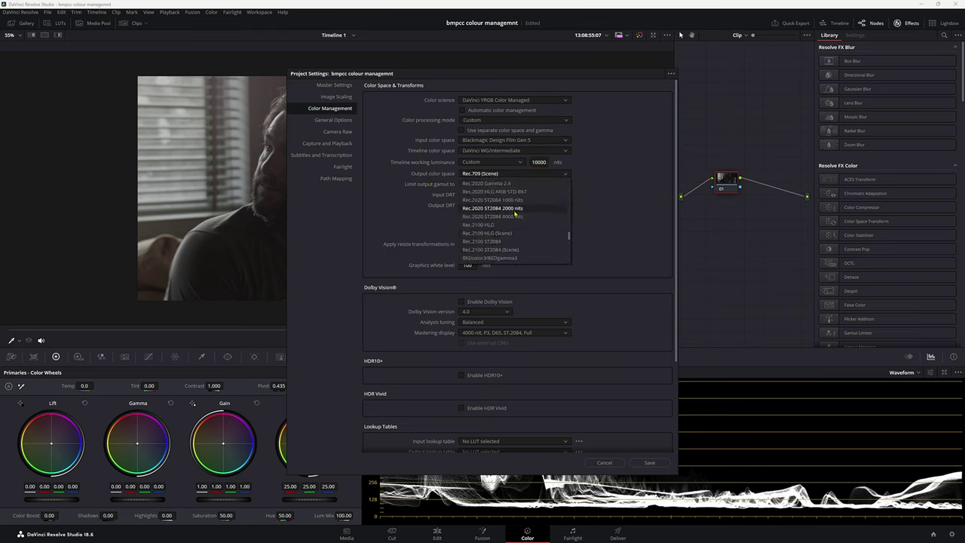
pyautogui.scroll(3, 515, 215)
pyautogui.click(505, 204)
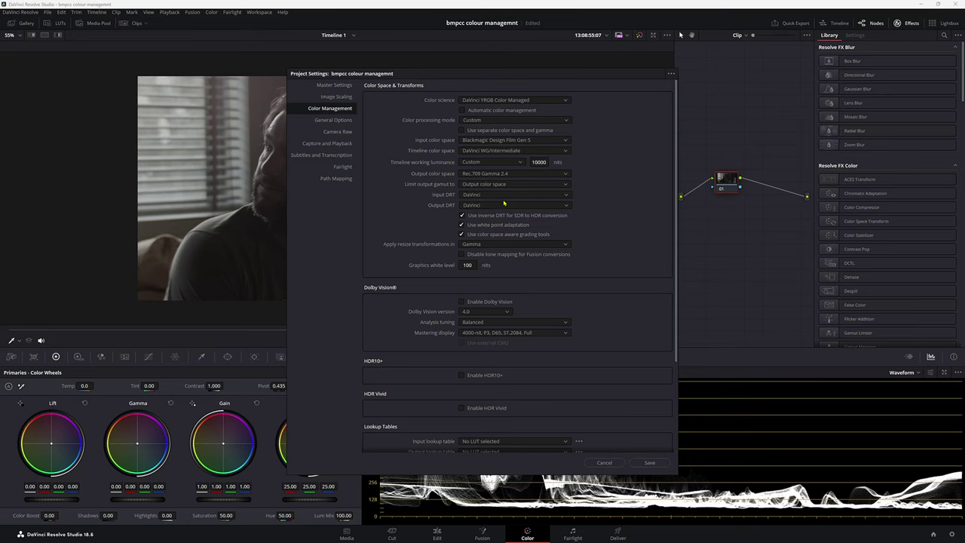
# Set the input DRT to None and the output DRT to Luminance Mapping
pyautogui.click(498, 195)
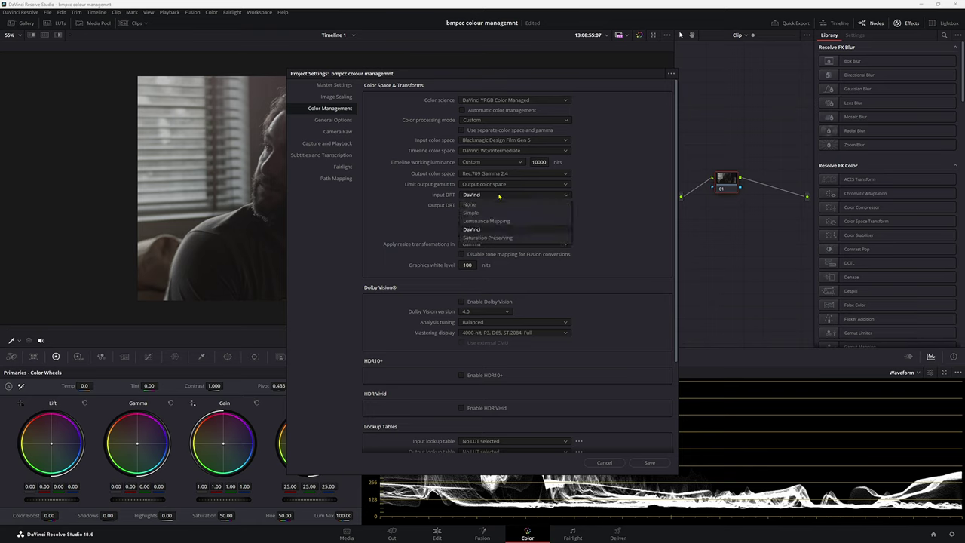
pyautogui.click(503, 199)
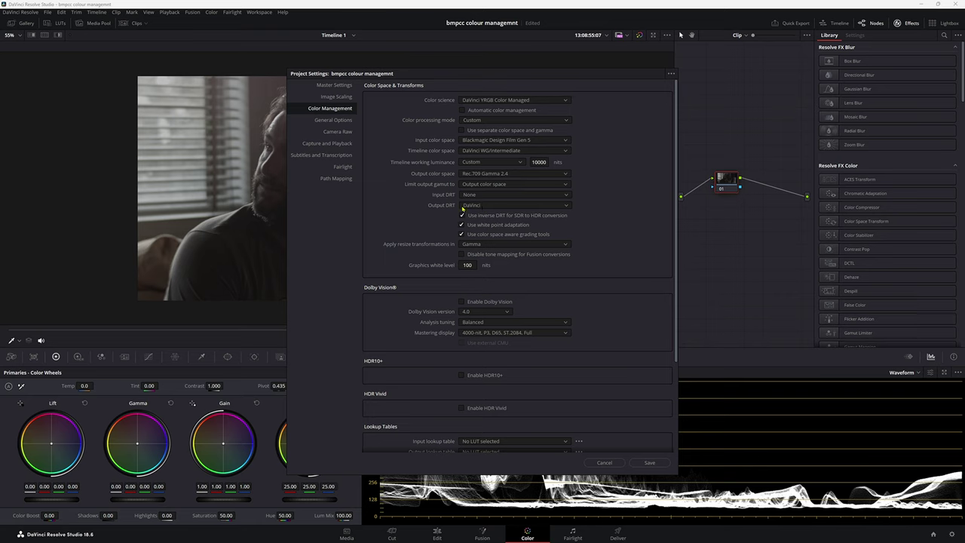
pyautogui.click(485, 205)
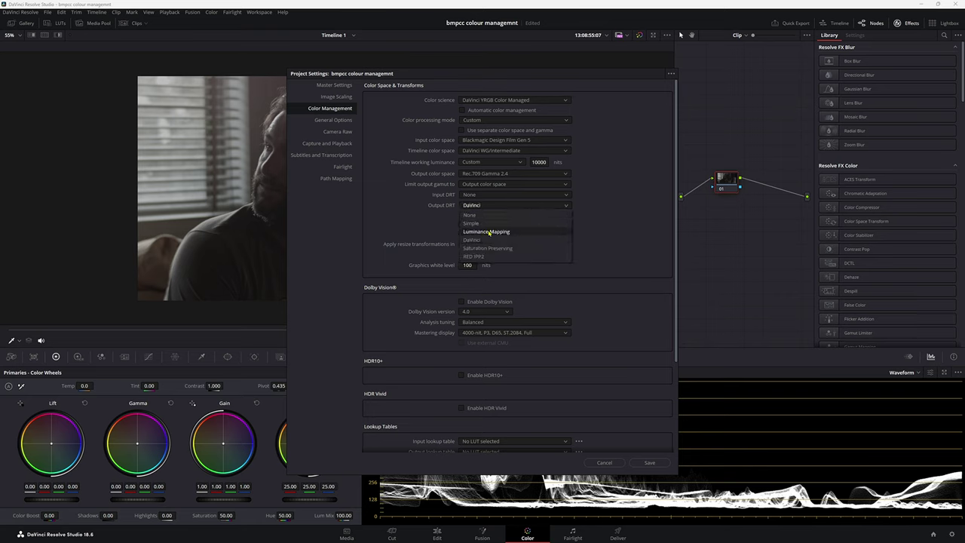
pyautogui.click(491, 231)
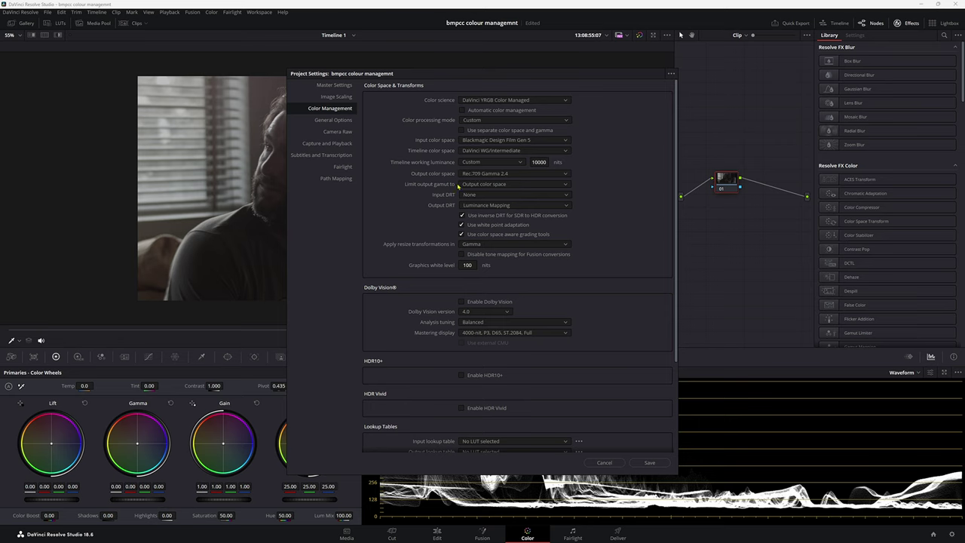
# Set 3D lookup table interpolation to Tetrahedral
pyautogui.scroll(-3, 400, 387)
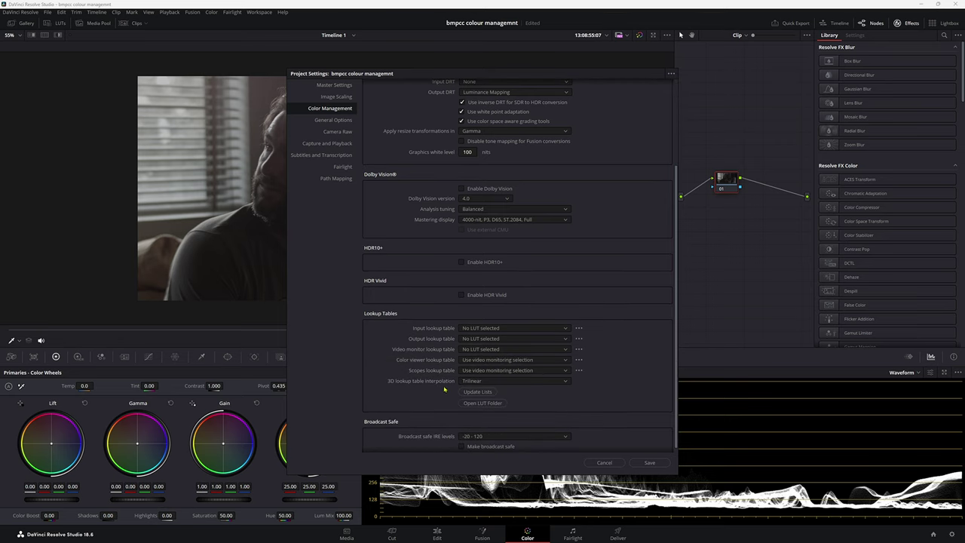
pyautogui.click(491, 382)
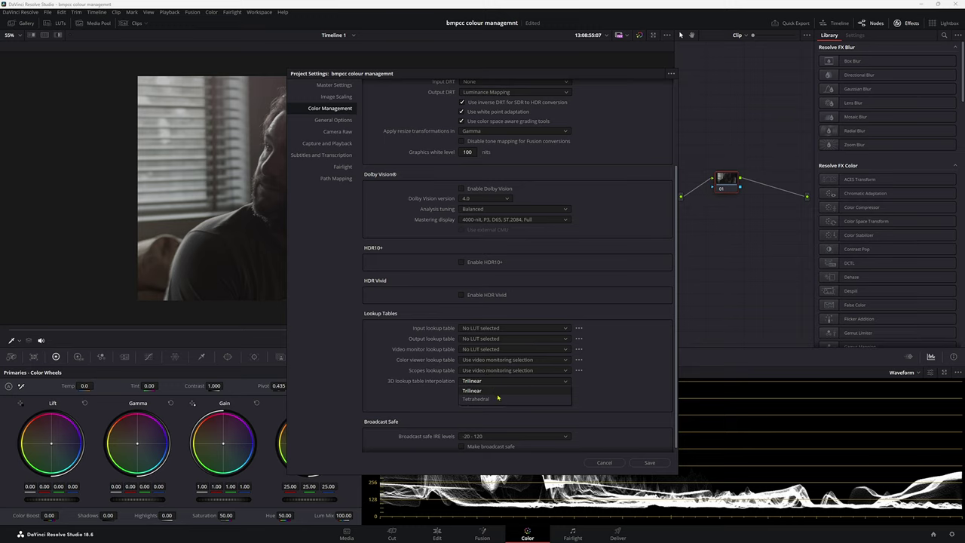
pyautogui.click(498, 399)
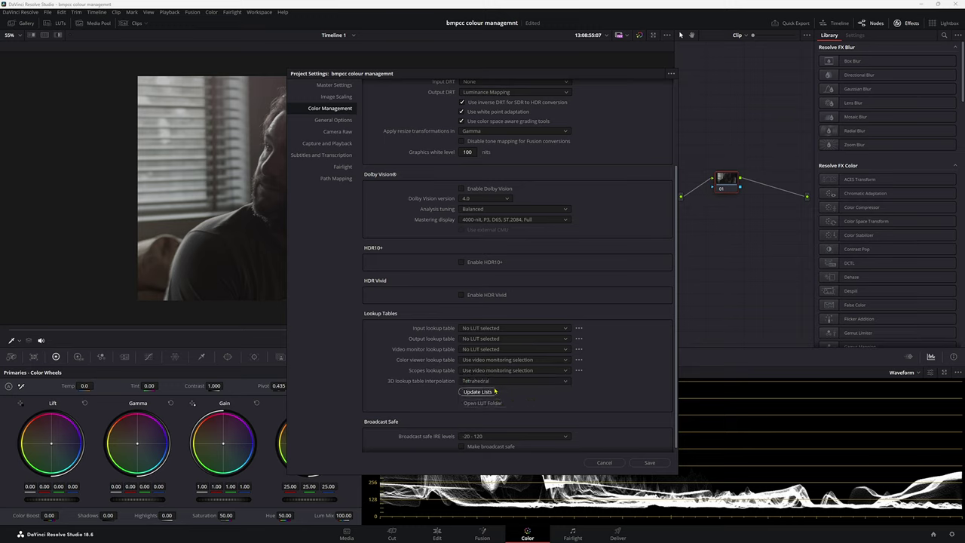
pyautogui.click(486, 381)
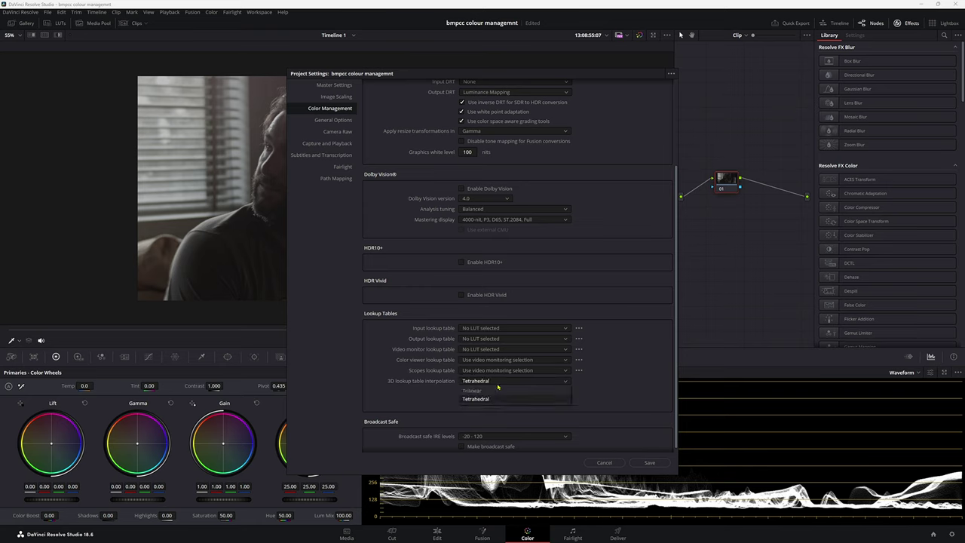
pyautogui.click(499, 399)
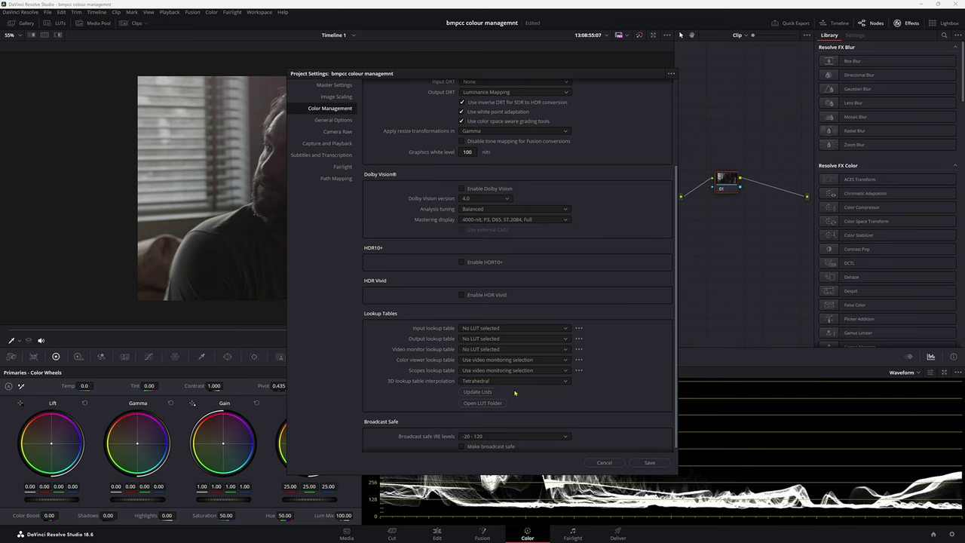
pyautogui.scroll(3, 543, 390)
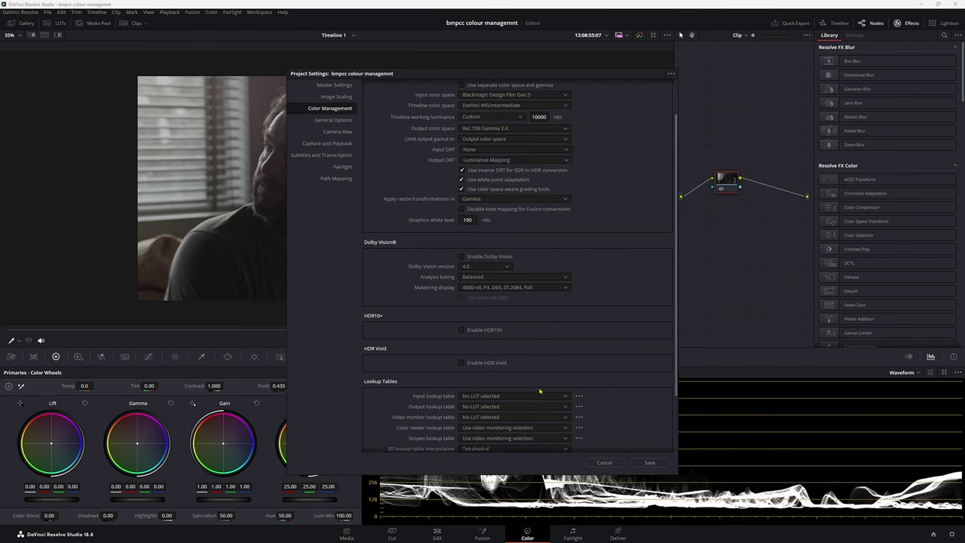
pyautogui.scroll(2, 502, 389)
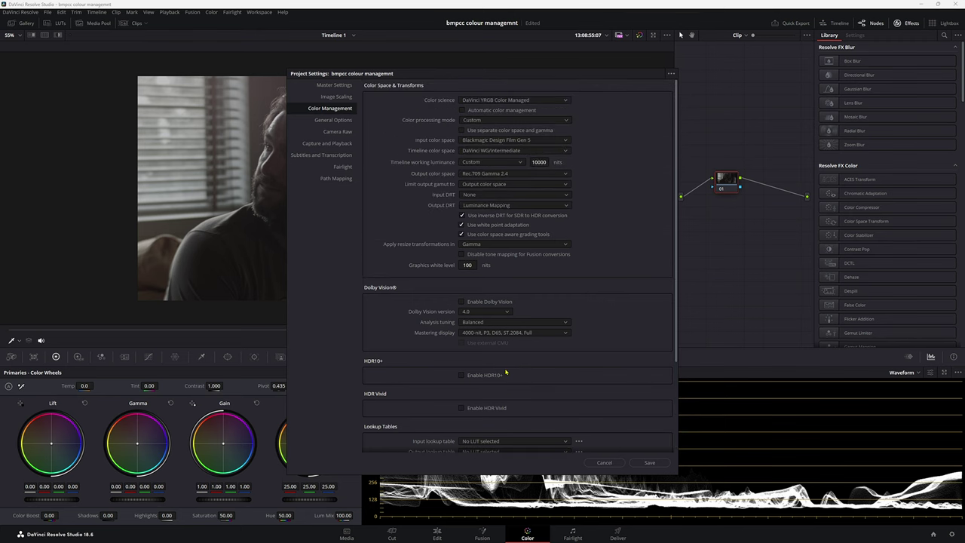
# Save the colour management settings, move the playhead to 01:00:10:05, and widen the node graph
pyautogui.click(649, 463)
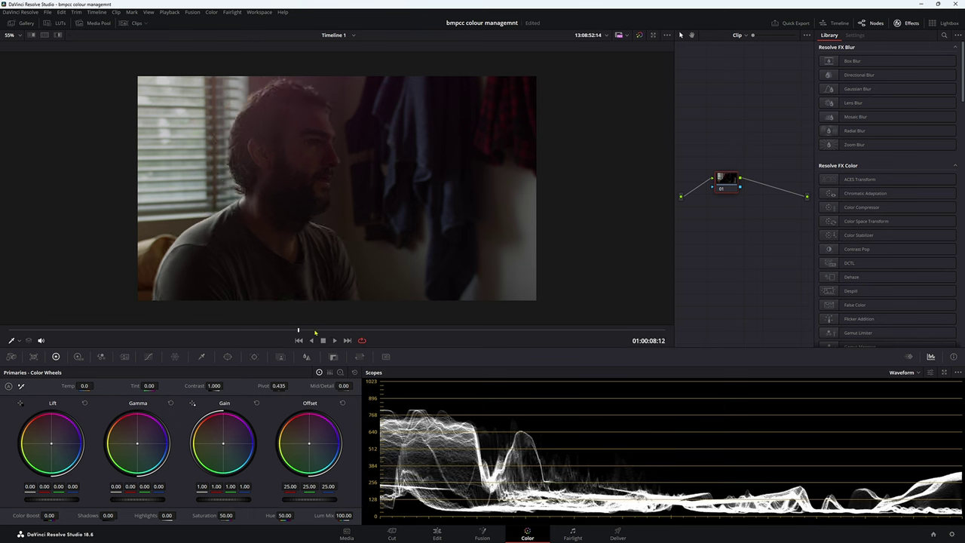
pyautogui.moveTo(315, 331); pyautogui.dragTo(349, 331)
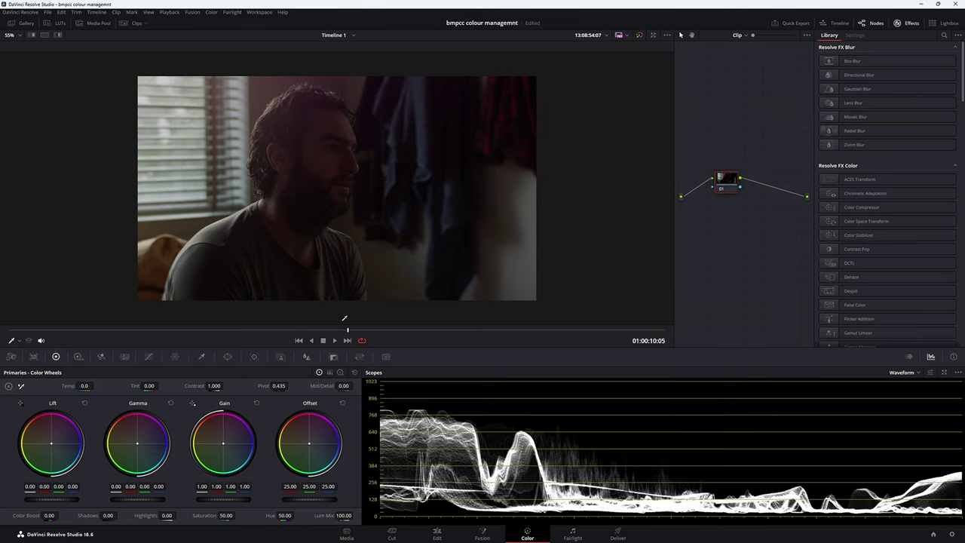
pyautogui.moveTo(672, 184); pyautogui.dragTo(361, 185)
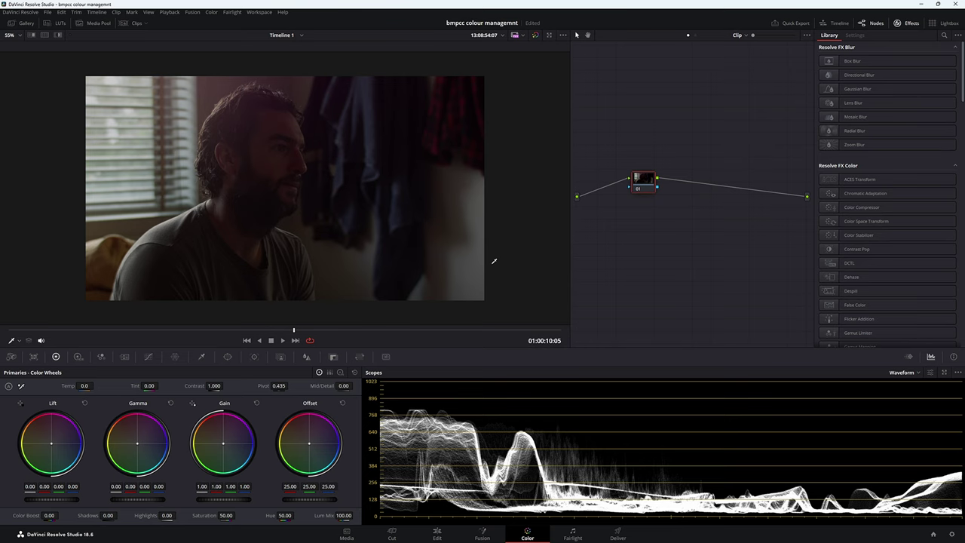
# Change the project colour science to plain DaVinci YRGB and save
pyautogui.click(953, 534)
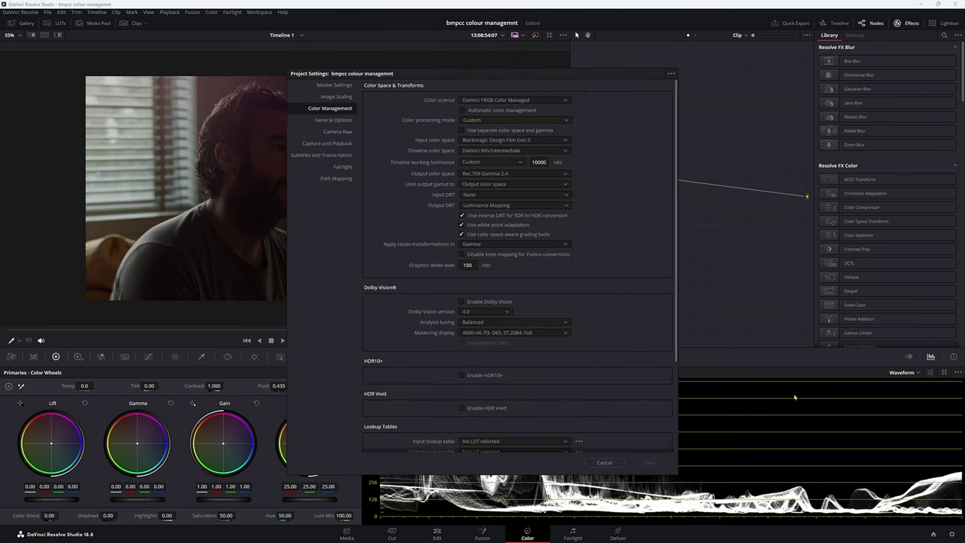
pyautogui.click(490, 101)
pyautogui.click(507, 120)
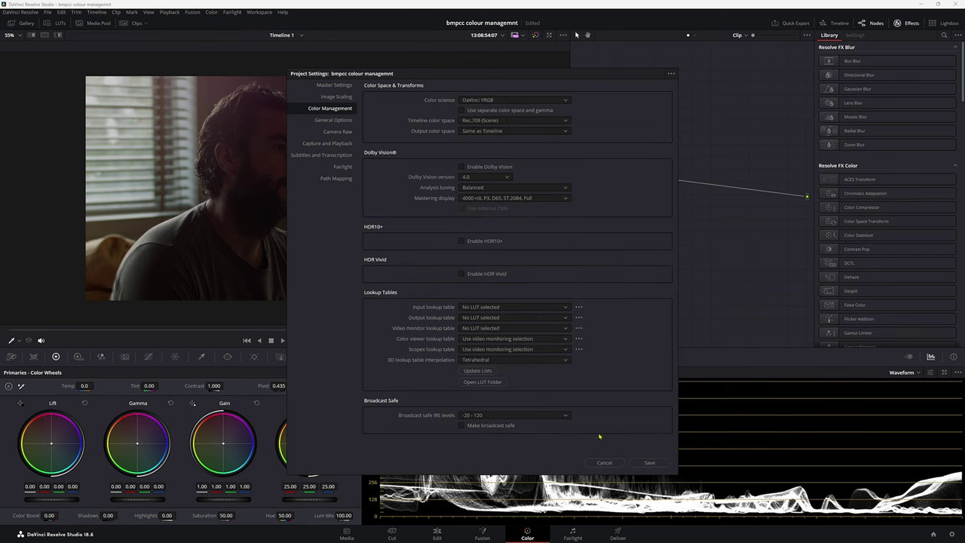
pyautogui.click(650, 462)
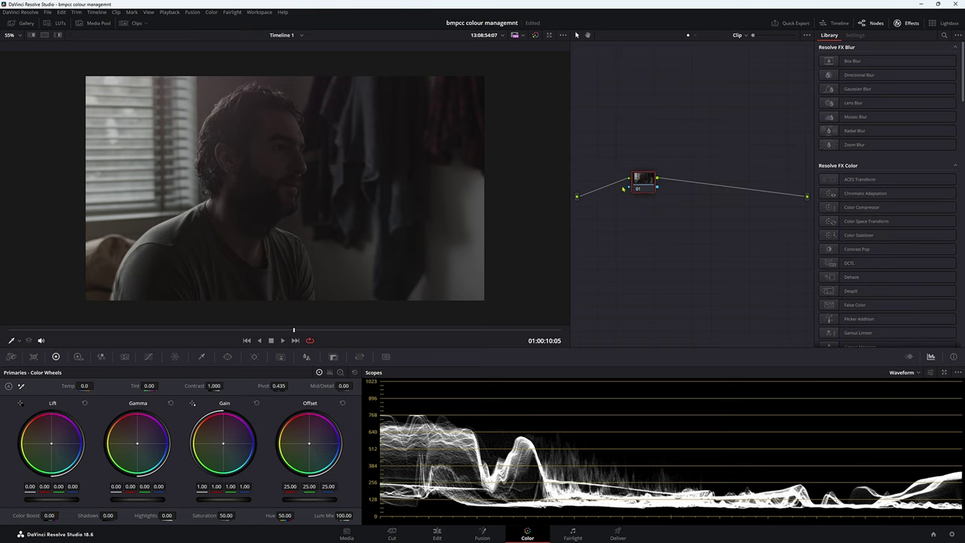
# Apply the CST NODE TREE still from the gallery's NODE TREE album to the clip
pyautogui.click(20, 22)
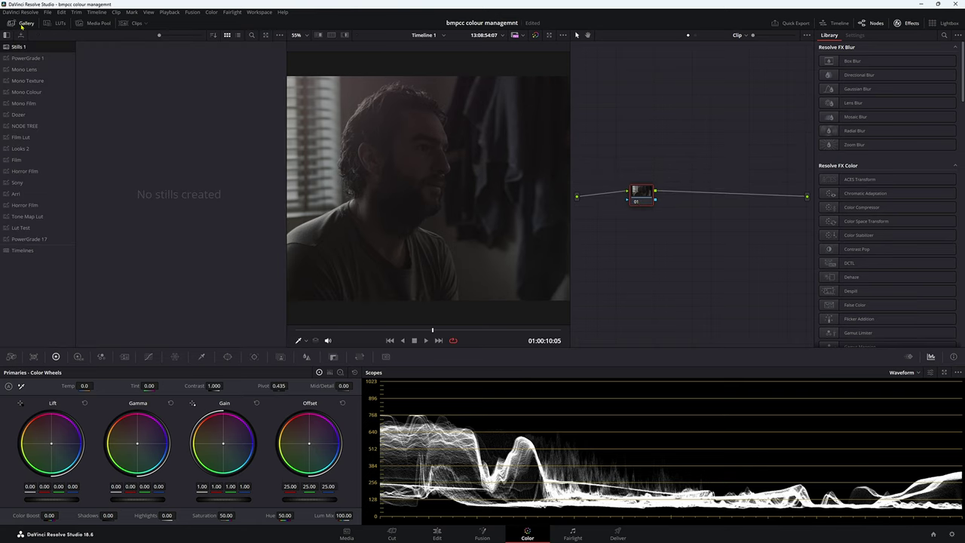
pyautogui.click(28, 125)
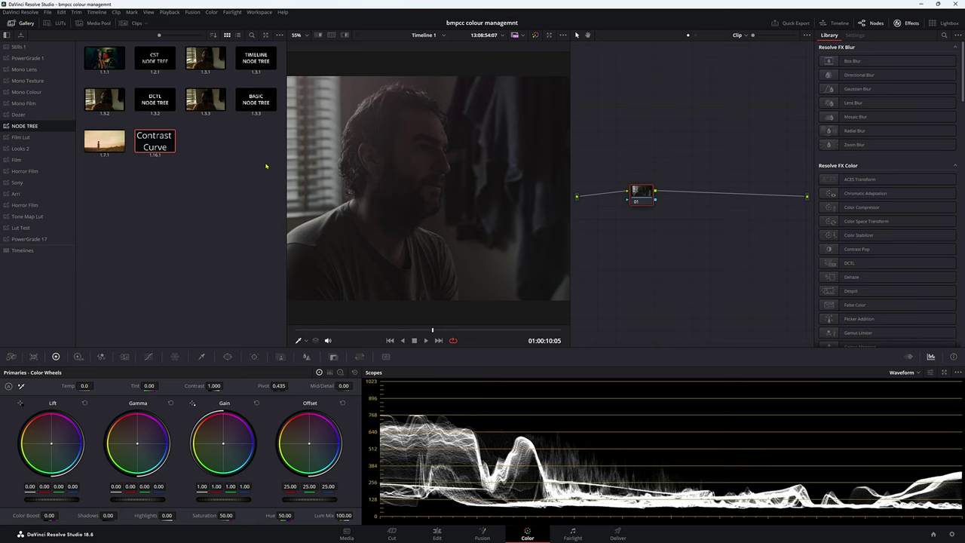
pyautogui.doubleClick(154, 58)
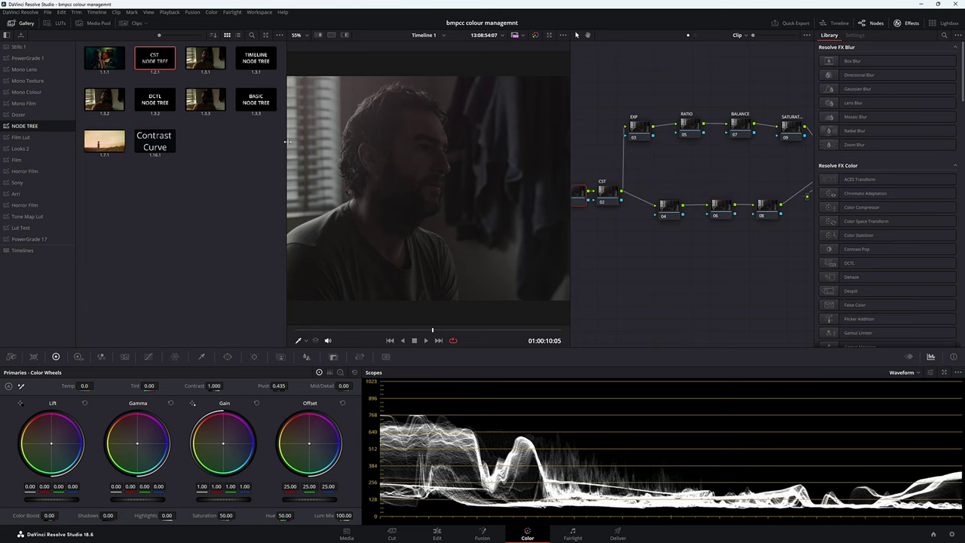
pyautogui.moveTo(285, 132); pyautogui.dragTo(235, 132)
pyautogui.click(23, 24)
# Add serial node 11 after the mixer and copy CST node 02's label onto it
pyautogui.moveTo(571, 135); pyautogui.dragTo(402, 135)
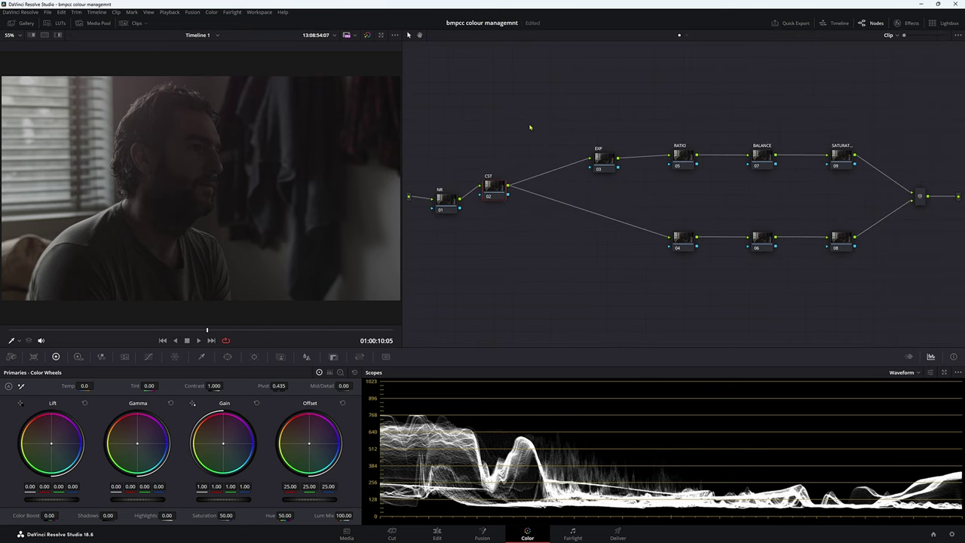
pyautogui.moveTo(920, 196); pyautogui.dragTo(873, 200)
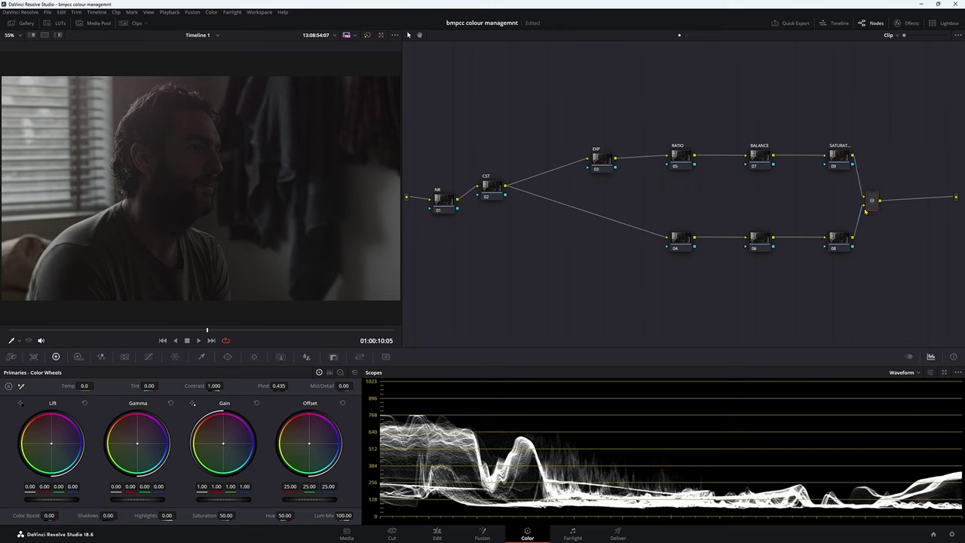
pyautogui.hotkey('alt', 's')
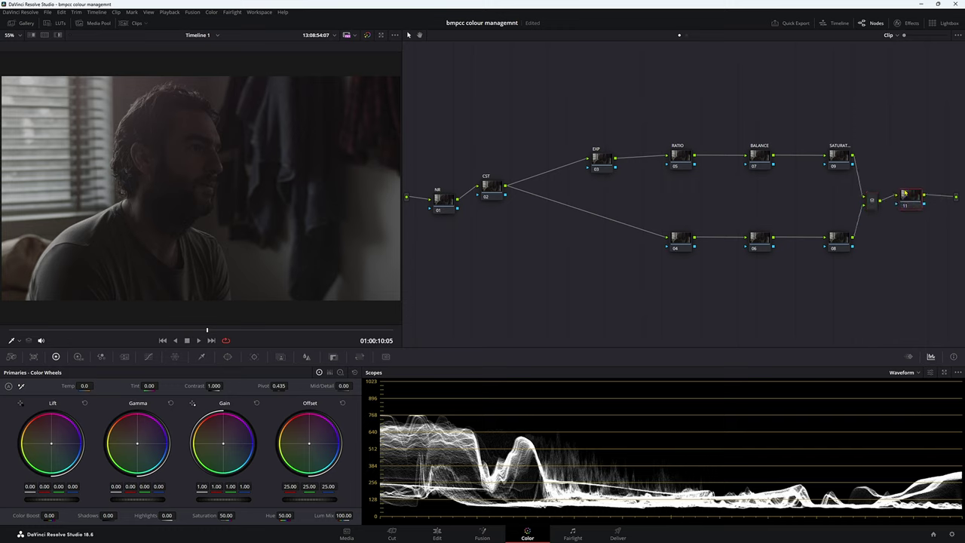
pyautogui.moveTo(904, 193); pyautogui.dragTo(904, 180)
pyautogui.moveTo(491, 191); pyautogui.dragTo(497, 201)
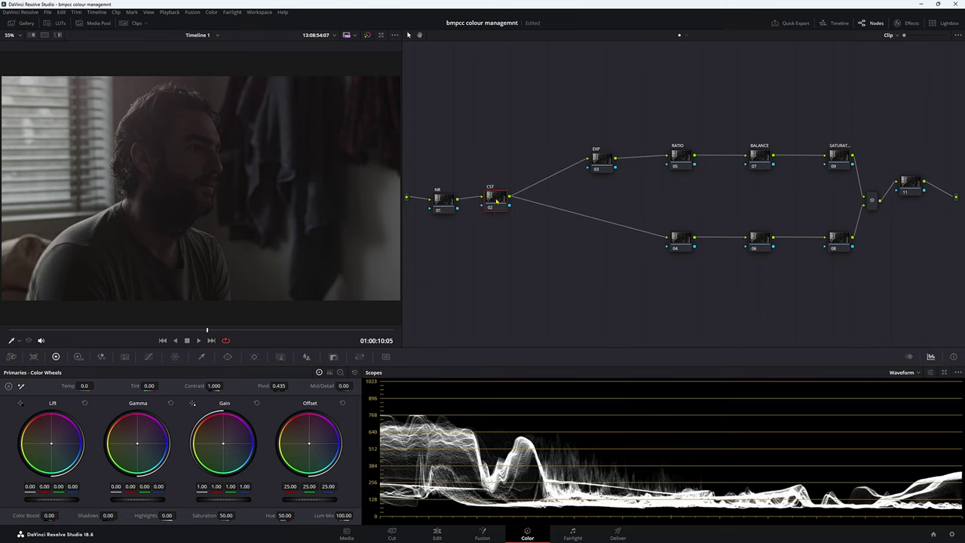
pyautogui.middleClick(908, 183)
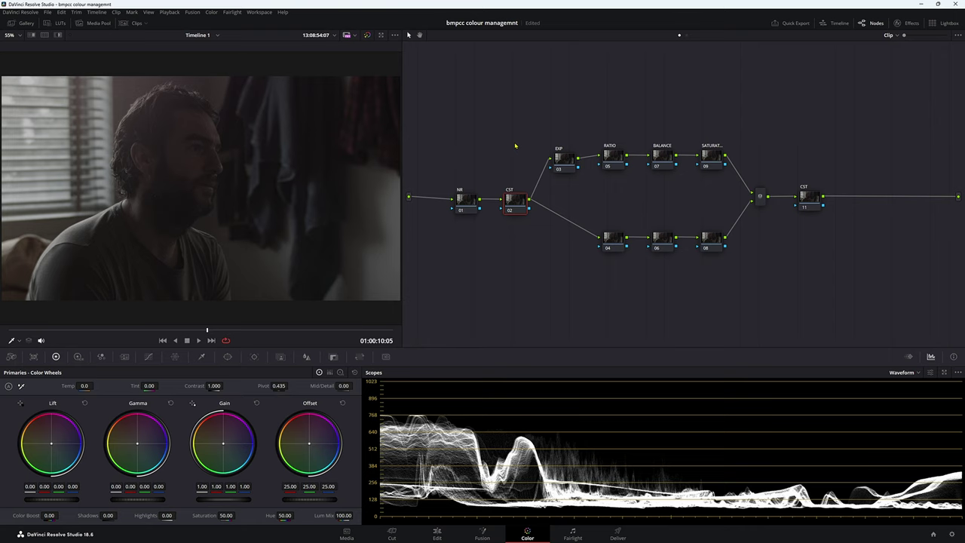
# Put a Color Space Transform on node 02 with Blackmagic Design Film Gen 1 input and Blackmagic Design Film gamma
pyautogui.click(905, 21)
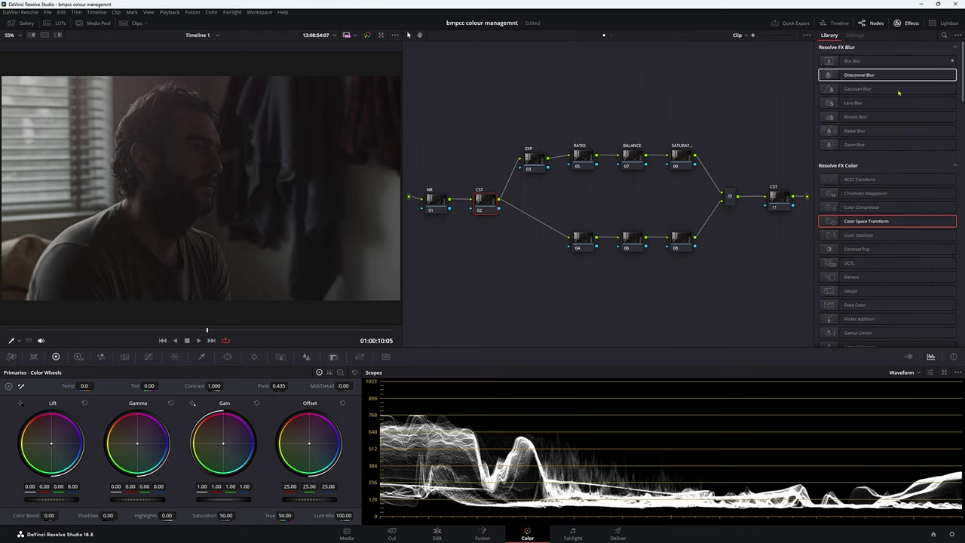
pyautogui.moveTo(859, 221); pyautogui.dragTo(488, 189)
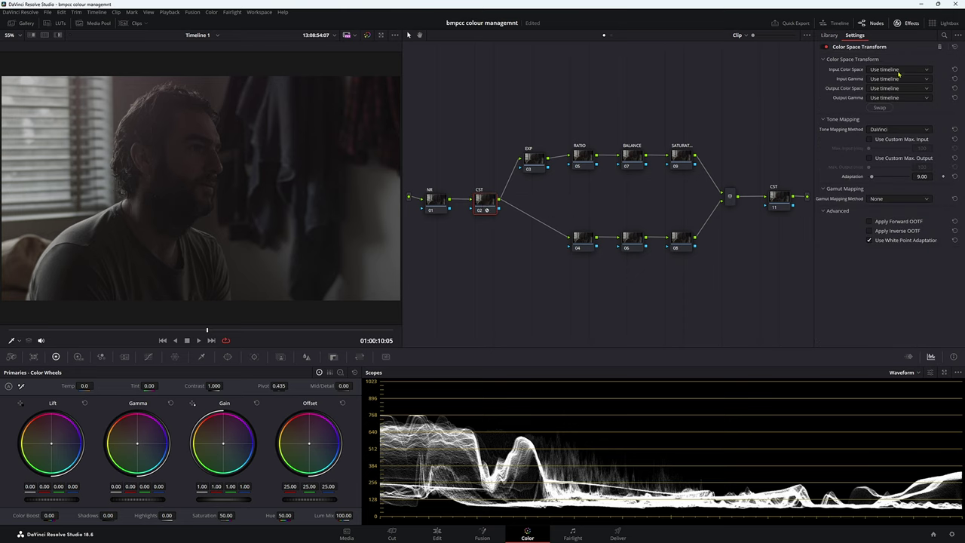
pyautogui.click(898, 70)
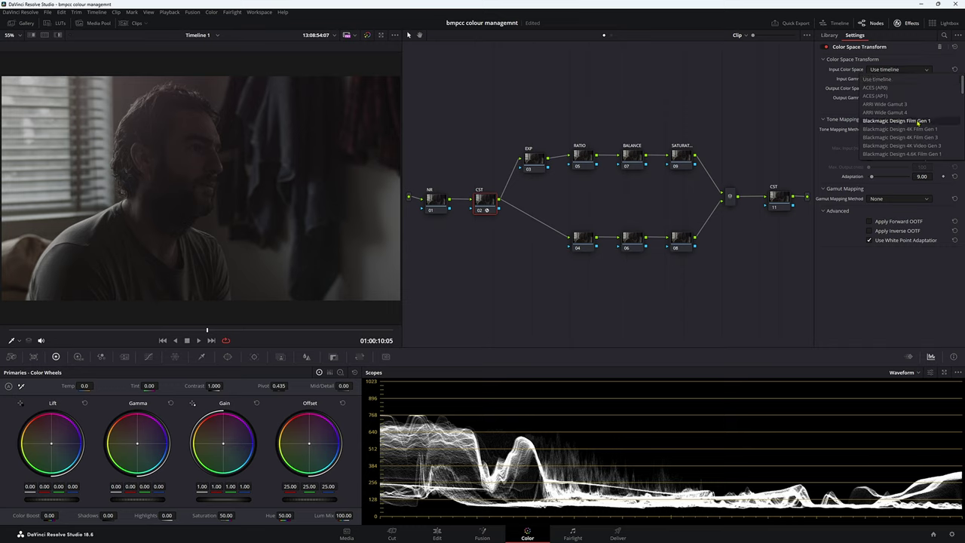
pyautogui.scroll(-3, 918, 122)
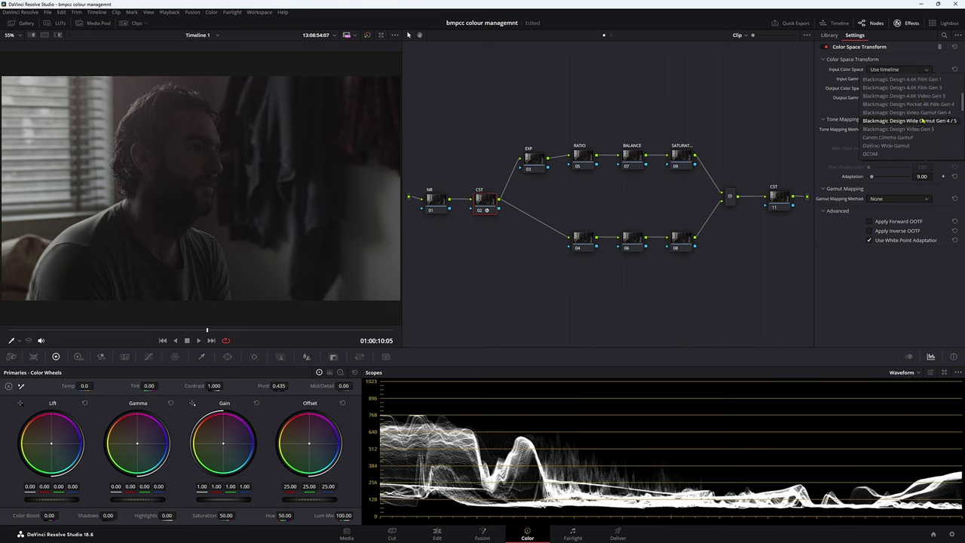
pyautogui.scroll(3, 918, 117)
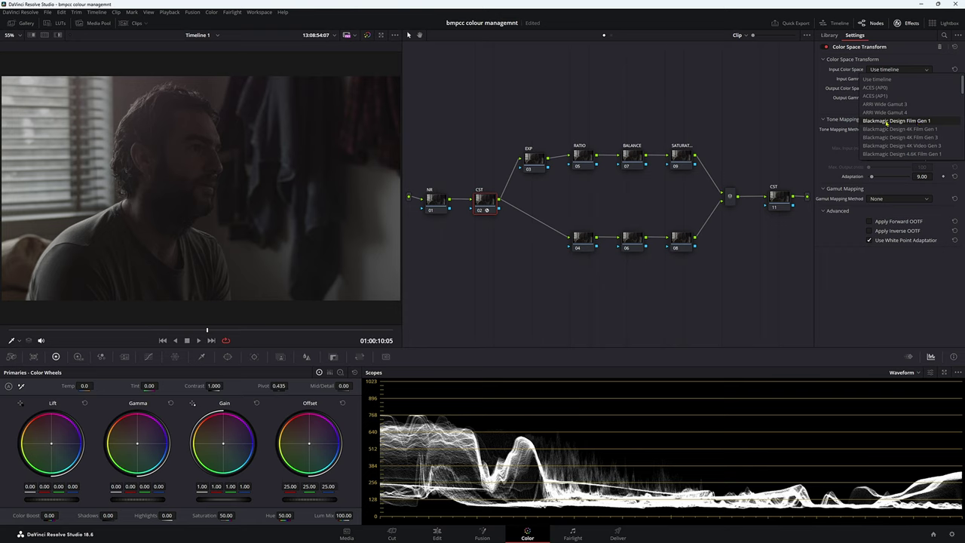
pyautogui.click(902, 122)
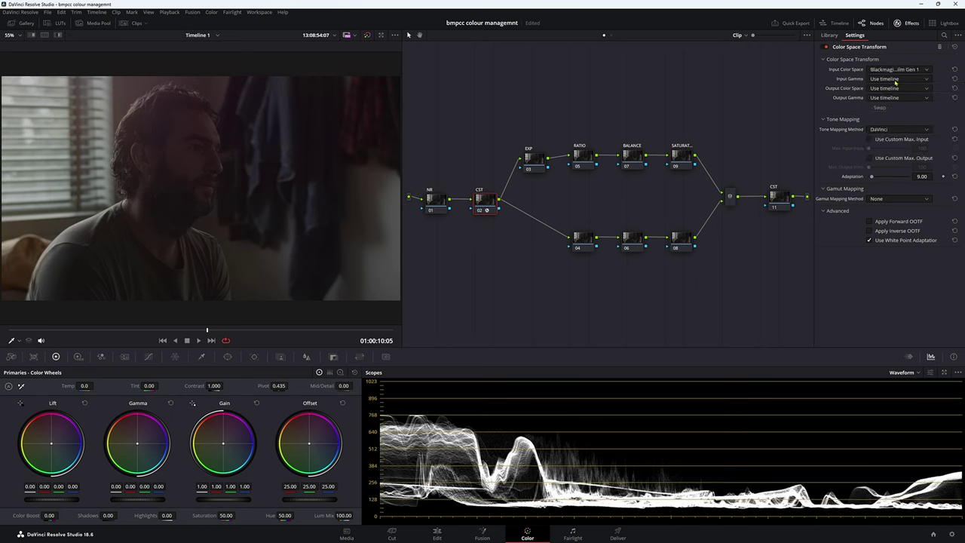
pyautogui.click(895, 79)
pyautogui.scroll(-3, 901, 108)
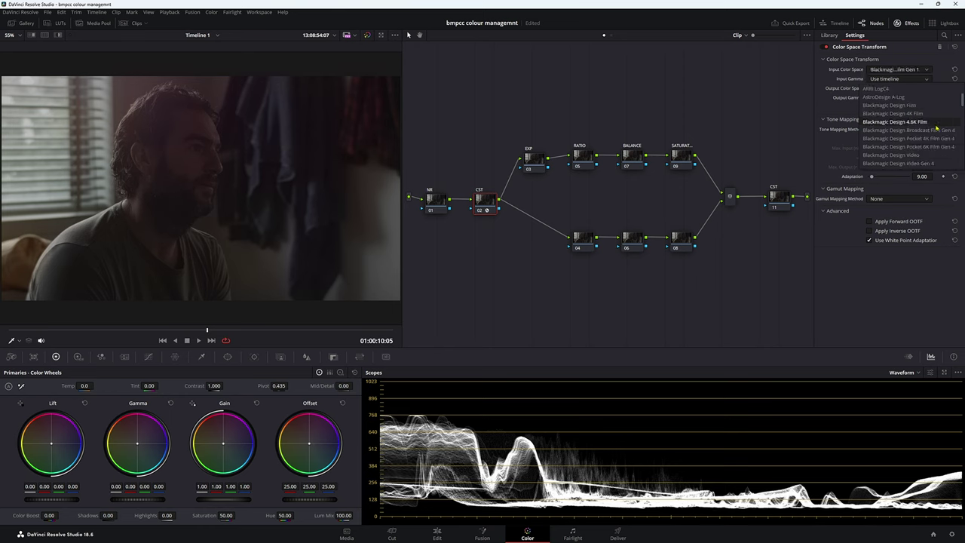
pyautogui.click(901, 105)
# Set node 02's output to DaVinci Wide Gamut / DaVinci Intermediate with tone mapping None
pyautogui.click(892, 88)
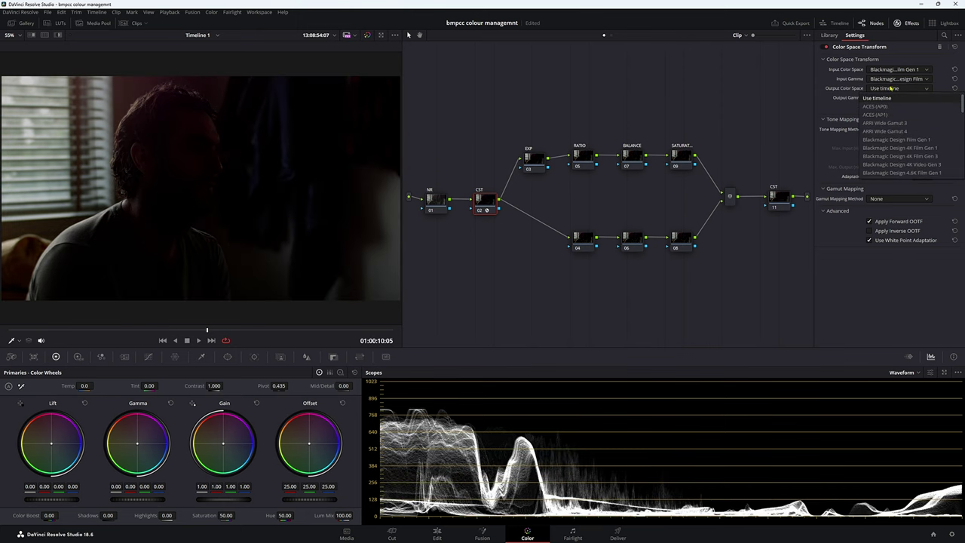
pyautogui.scroll(-5, 891, 106)
pyautogui.click(890, 102)
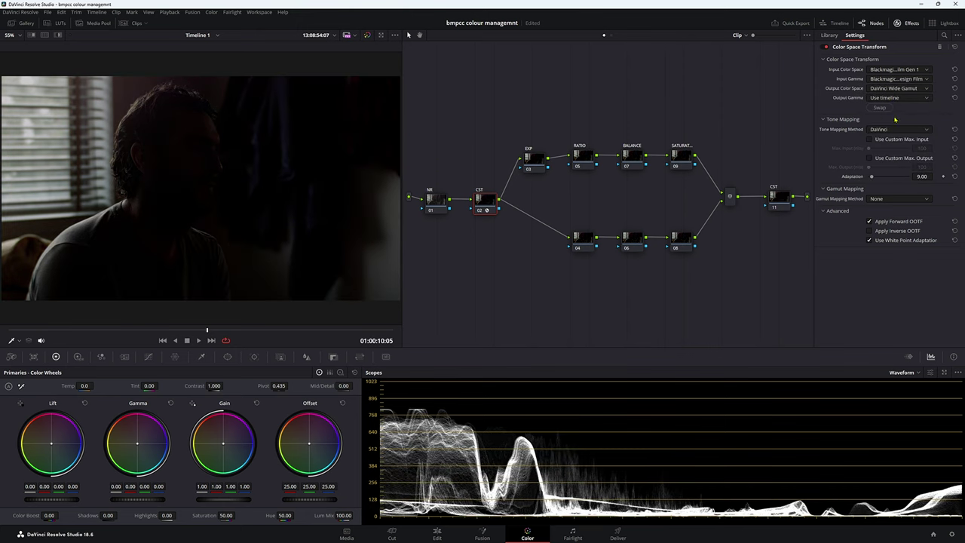
pyautogui.click(887, 98)
pyautogui.scroll(-5, 887, 105)
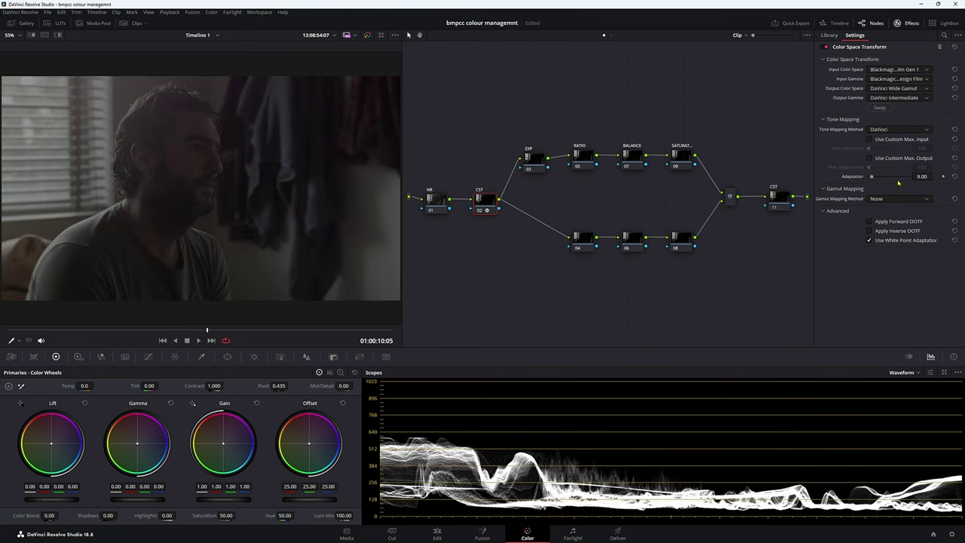
pyautogui.click(890, 174)
pyautogui.click(871, 131)
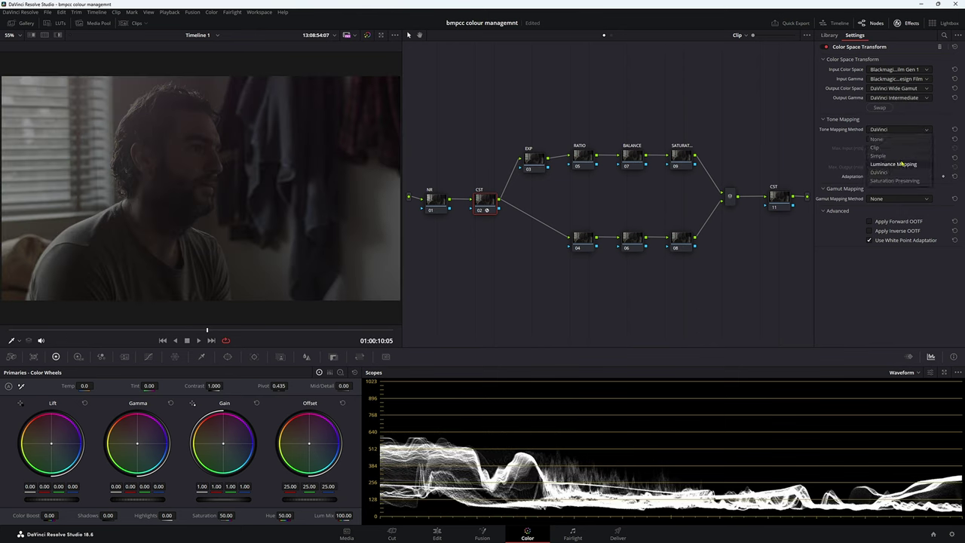
pyautogui.click(887, 143)
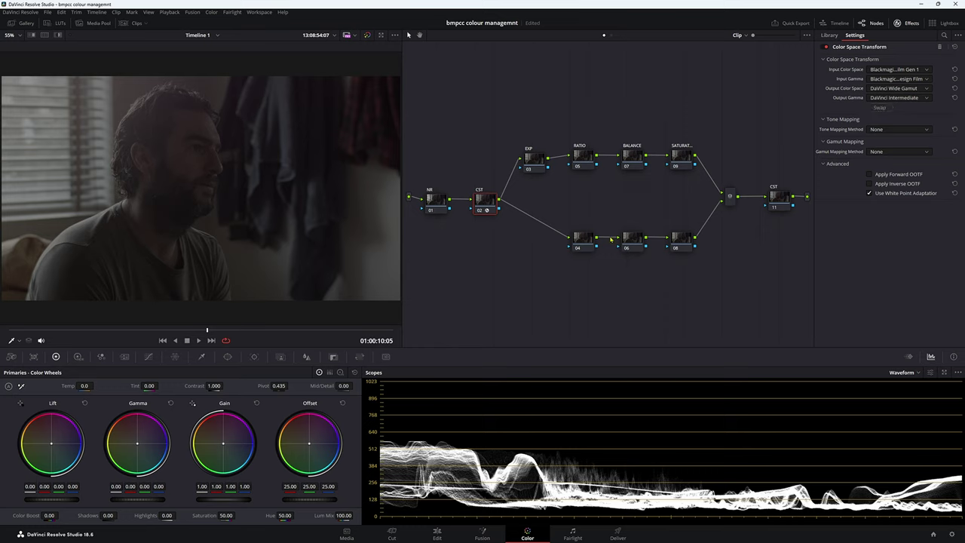
# Add a Color Space Transform to node 11 and reposition nodes 02 and 11 beside the merge
pyautogui.click(829, 35)
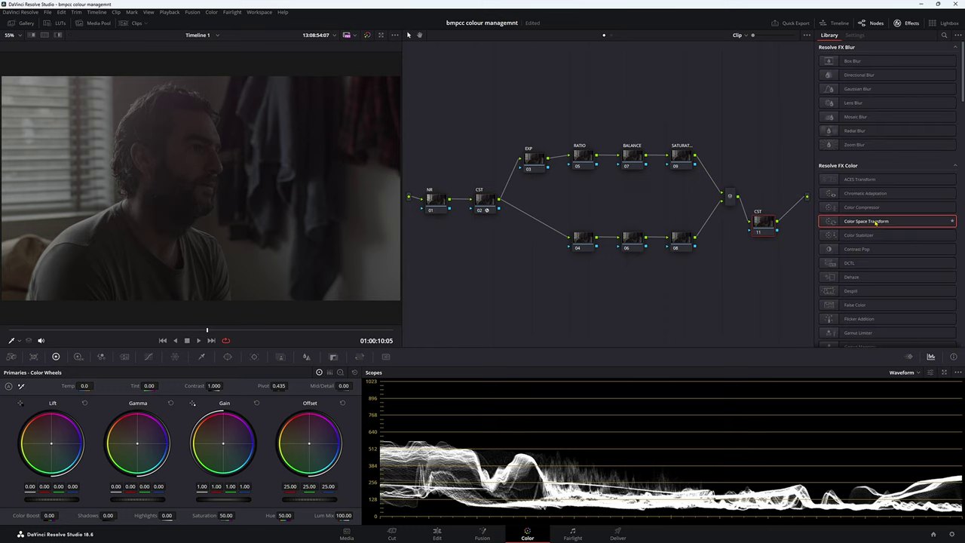
pyautogui.moveTo(866, 221); pyautogui.dragTo(766, 226)
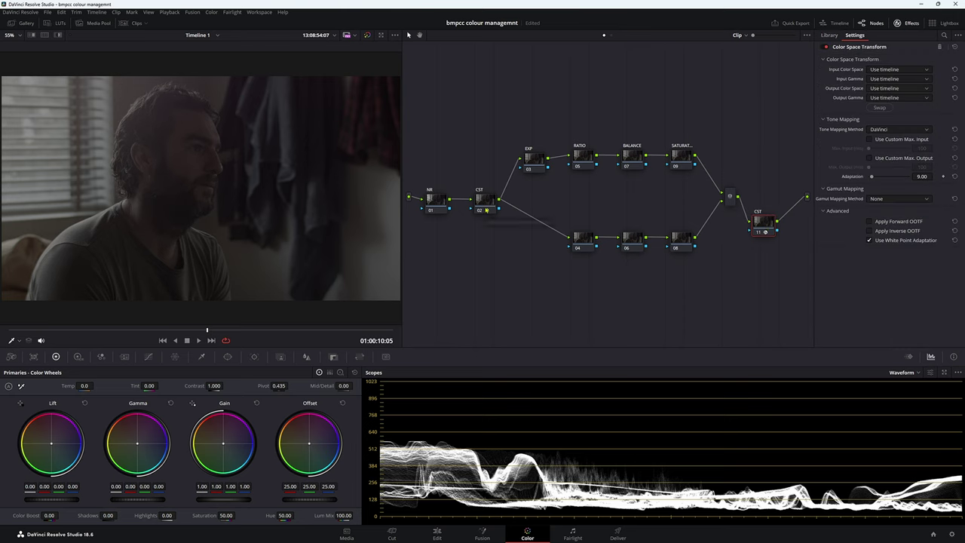
pyautogui.moveTo(485, 200); pyautogui.dragTo(494, 205)
pyautogui.click(435, 203)
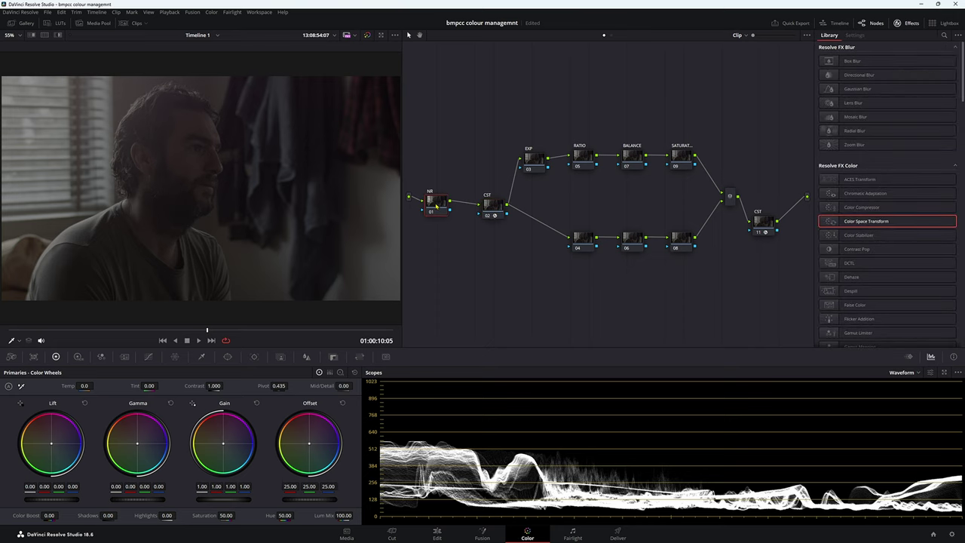
pyautogui.moveTo(493, 204); pyautogui.dragTo(481, 220)
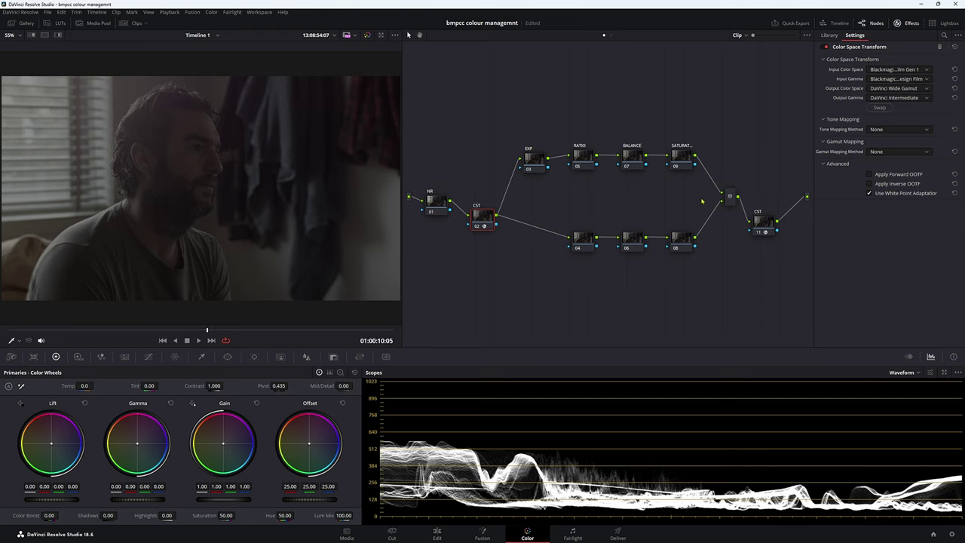
pyautogui.moveTo(761, 220); pyautogui.dragTo(752, 198)
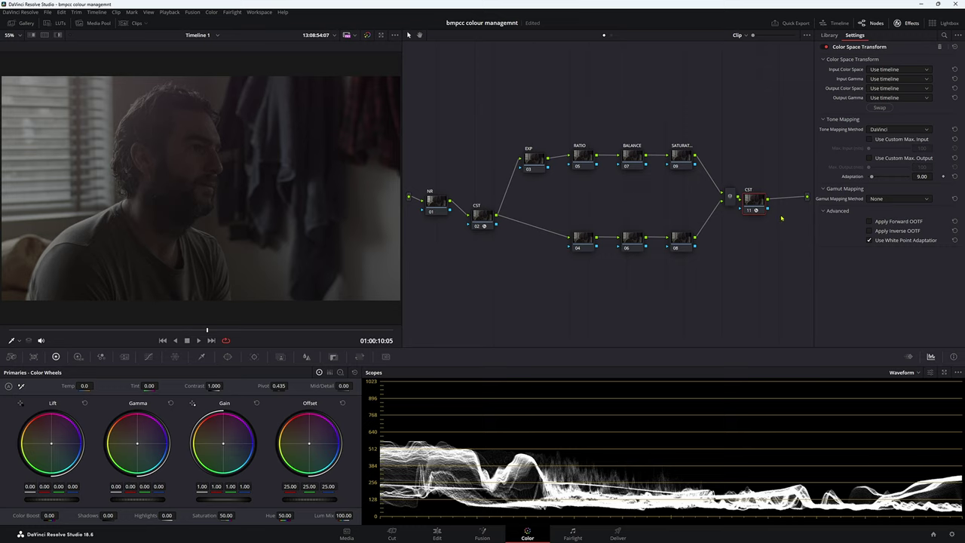
# Set CST node 11's input to DaVinci Wide Gamut with DaVinci Intermediate gamma
pyautogui.moveTo(753, 202); pyautogui.dragTo(761, 200)
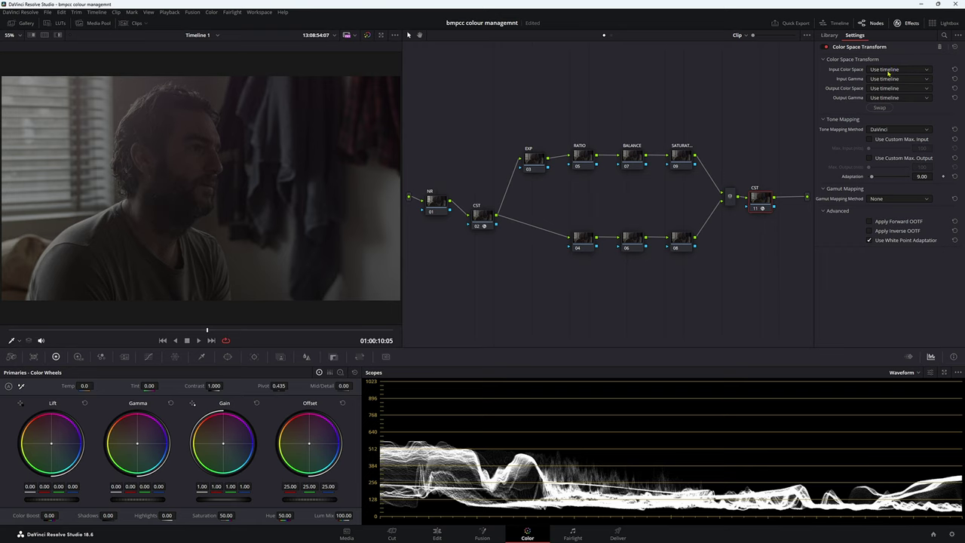
pyautogui.click(888, 70)
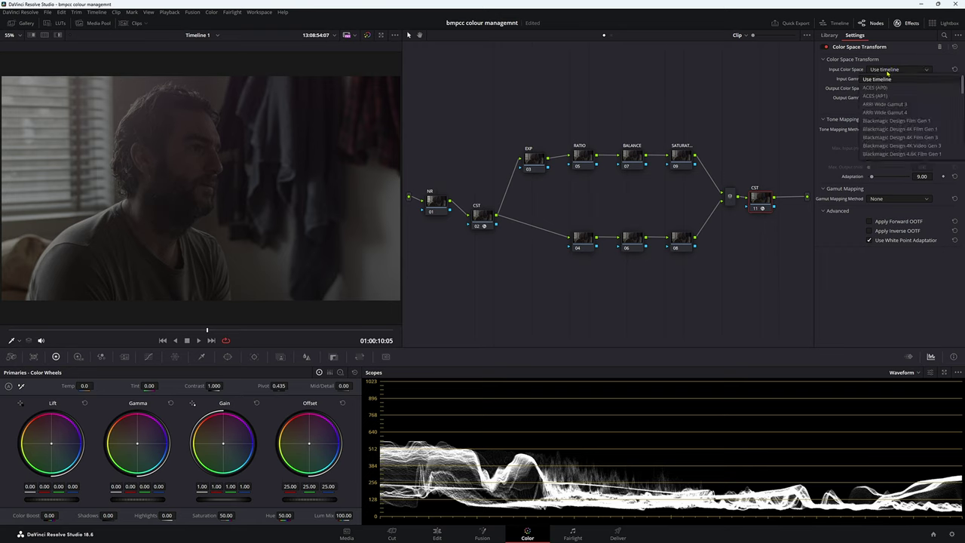
pyautogui.scroll(-3, 901, 151)
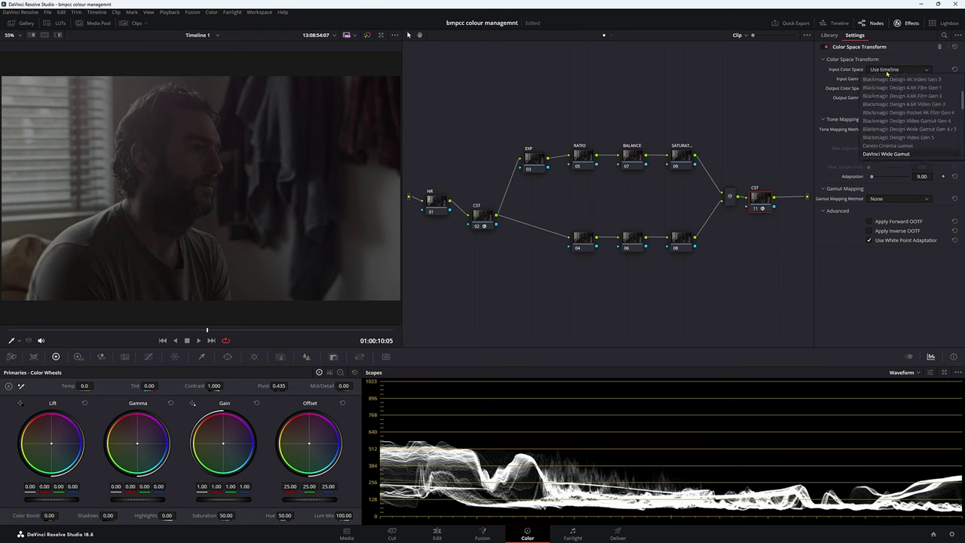
pyautogui.click(904, 154)
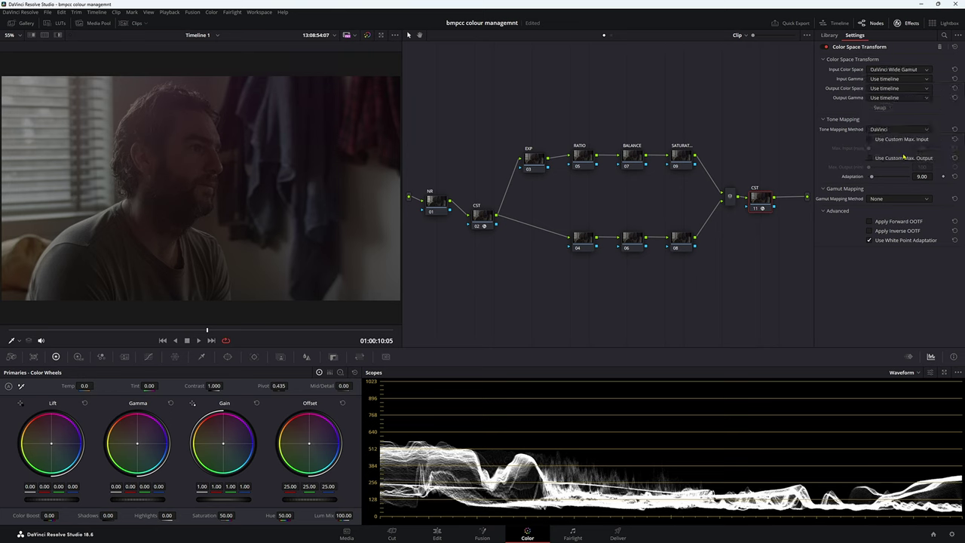
pyautogui.click(884, 79)
pyautogui.scroll(-5, 895, 151)
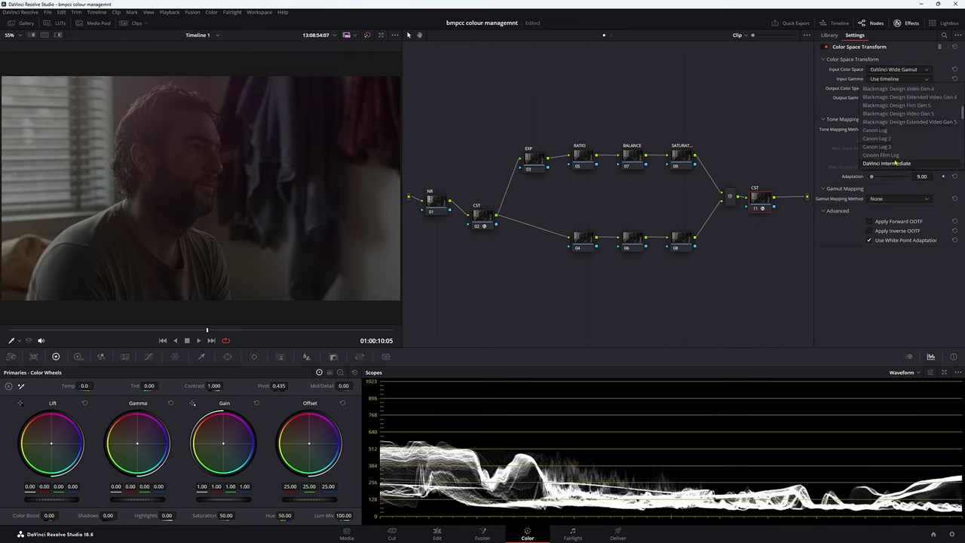
pyautogui.click(895, 164)
# Set the CST output to Rec.709 color space with Gamma 2.4
pyautogui.click(897, 89)
pyautogui.scroll(-5, 890, 162)
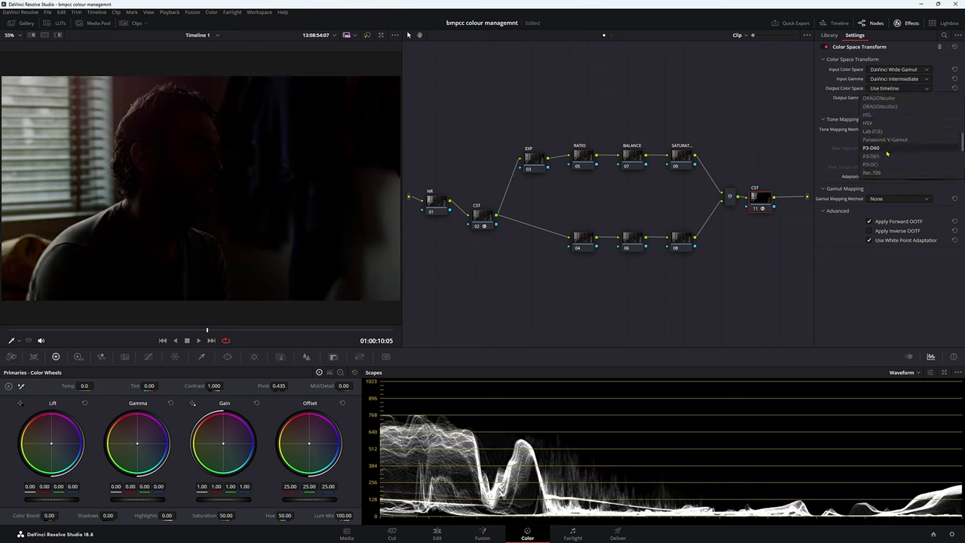
pyautogui.click(886, 173)
pyautogui.click(888, 98)
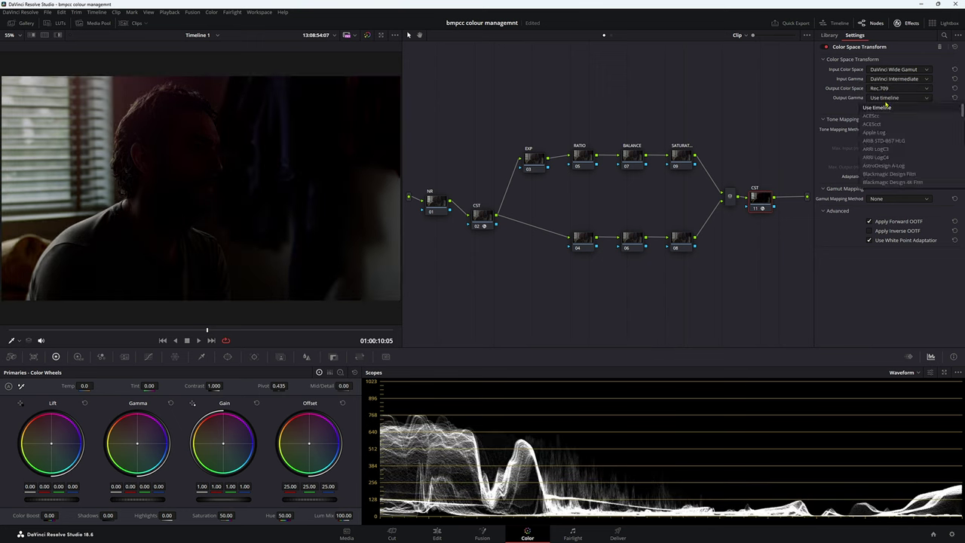
pyautogui.scroll(-5, 889, 143)
pyautogui.click(896, 169)
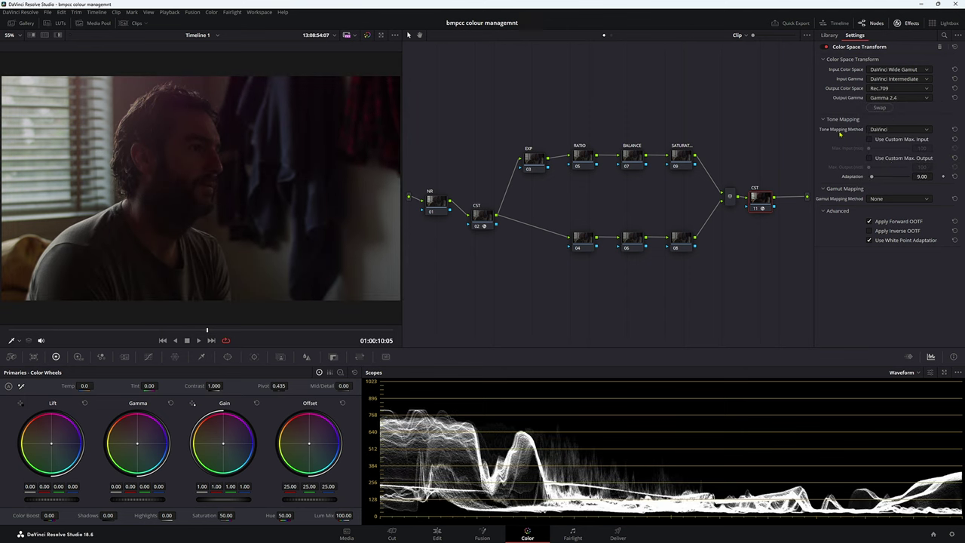
# Switch tone mapping to Luminance Mapping and enable Use Custom Max. Input
pyautogui.click(889, 129)
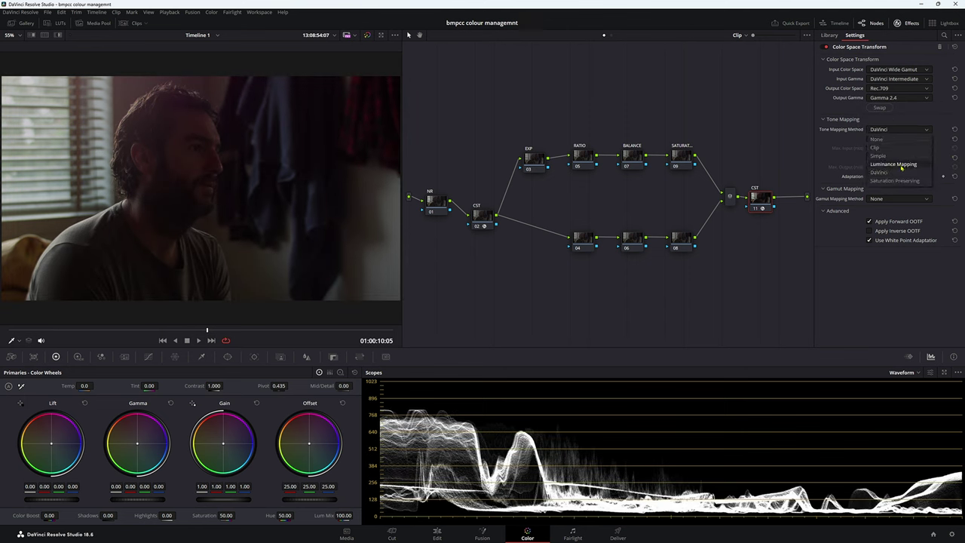
pyautogui.click(899, 162)
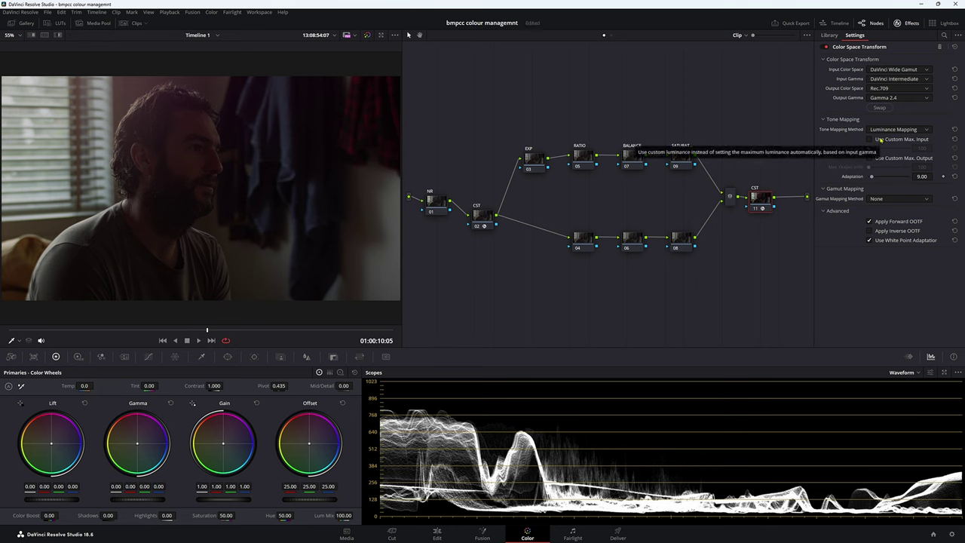
pyautogui.click(881, 142)
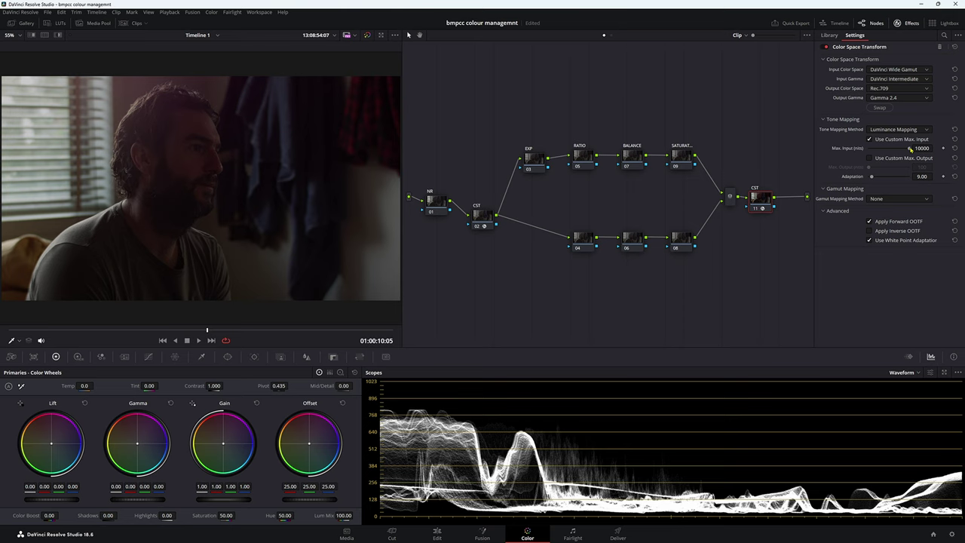
# Reset max input to 10000 nits, enable a 100-nit custom max output, and use Saturation Compression gamut mapping
pyautogui.moveTo(910, 149); pyautogui.dragTo(856, 148)
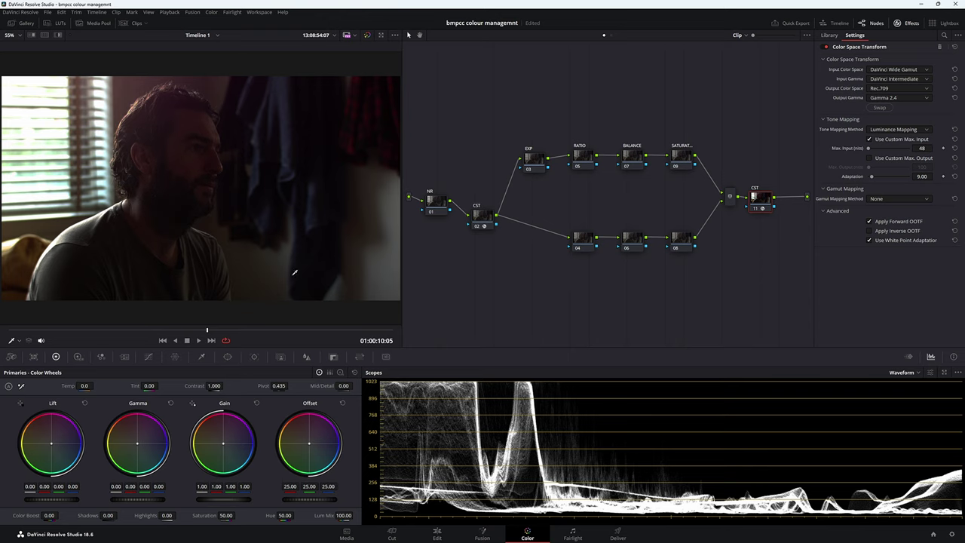
pyautogui.doubleClick(883, 153)
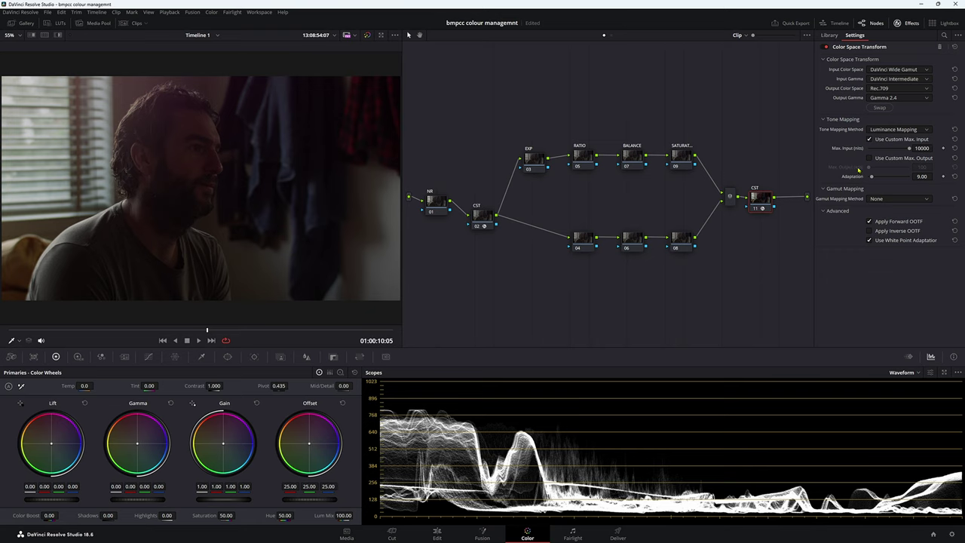
pyautogui.click(869, 158)
pyautogui.click(899, 198)
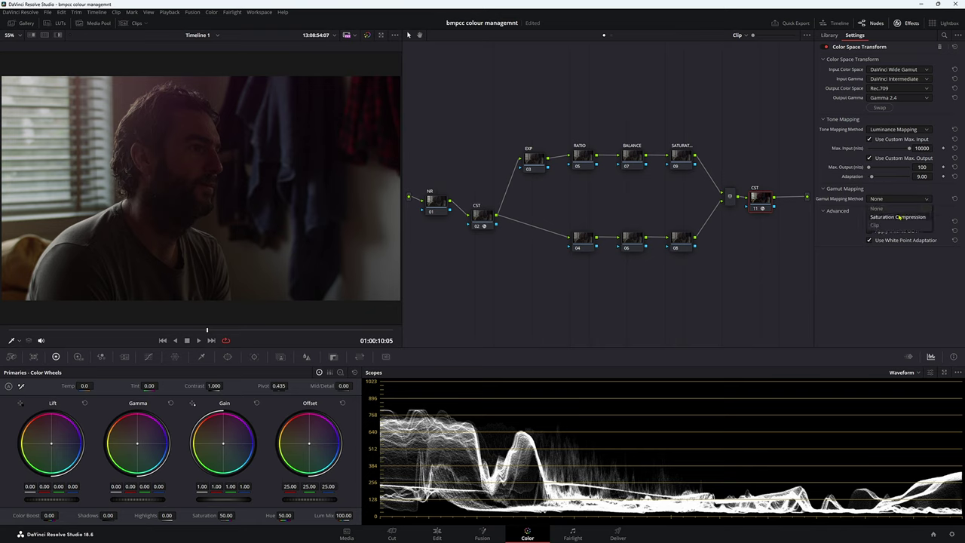
pyautogui.click(899, 218)
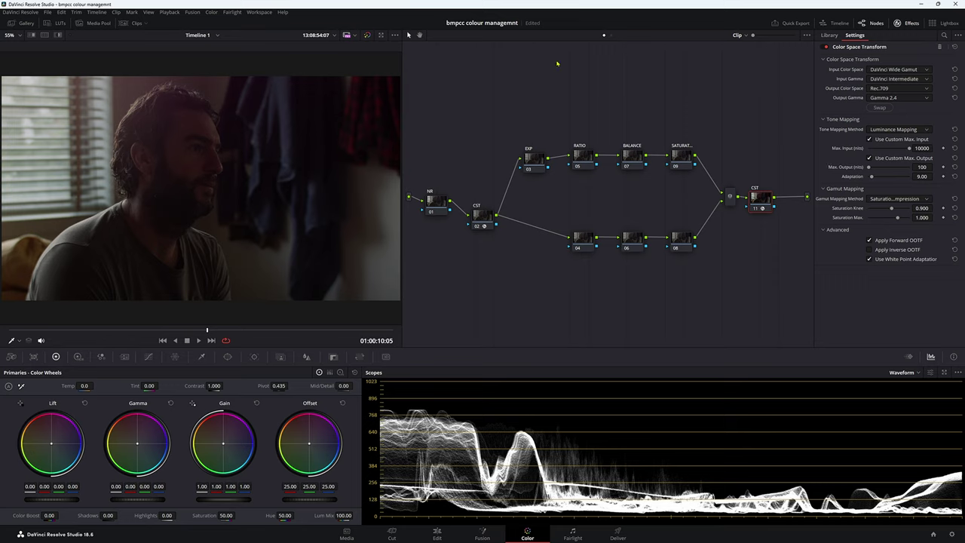
# Review CST node 02, save the project with Ctrl+S, then select the EXP node 03
pyautogui.click(480, 220)
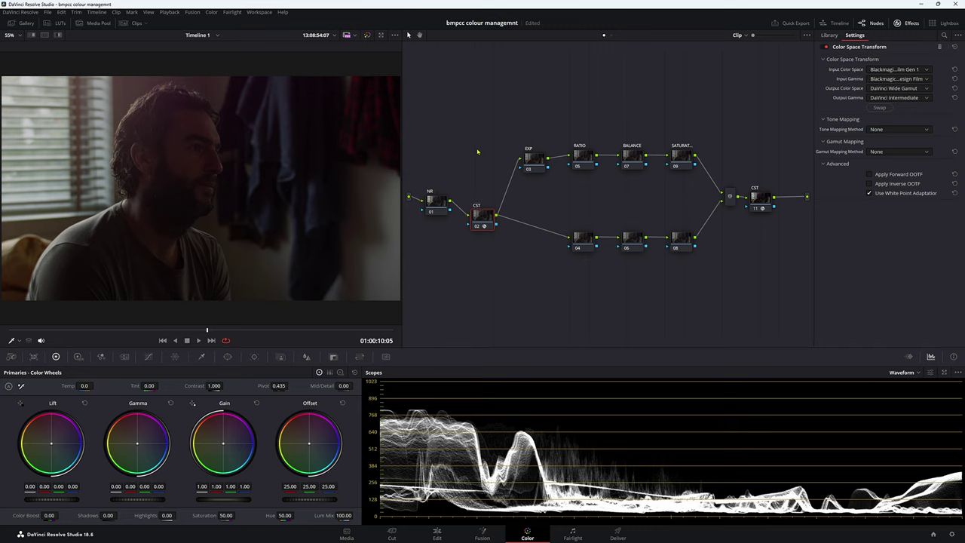
pyautogui.hotkey('ctrl', 's')
pyautogui.click(533, 158)
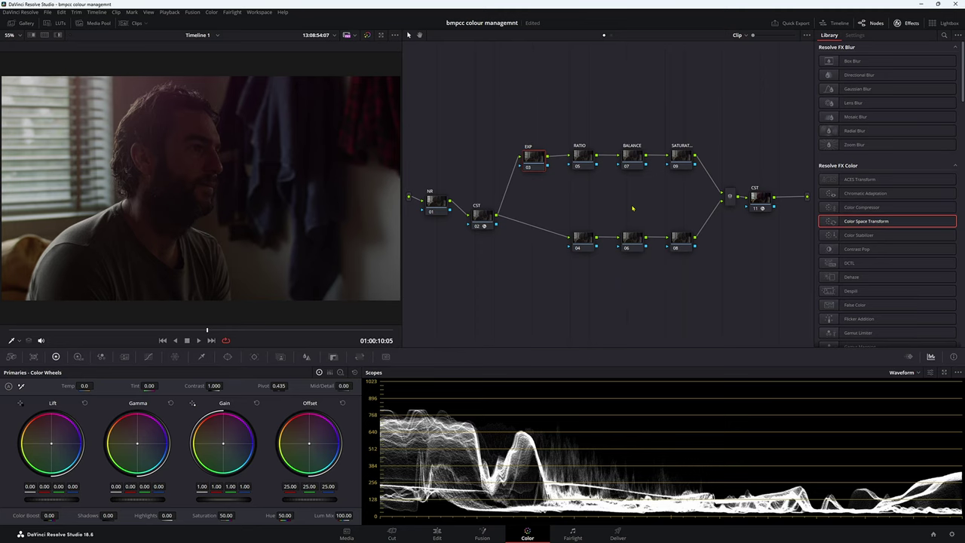
# Insert an empty serial node before the final CST and move EXP node 03 and RATIO node 05 lower
pyautogui.click(761, 198)
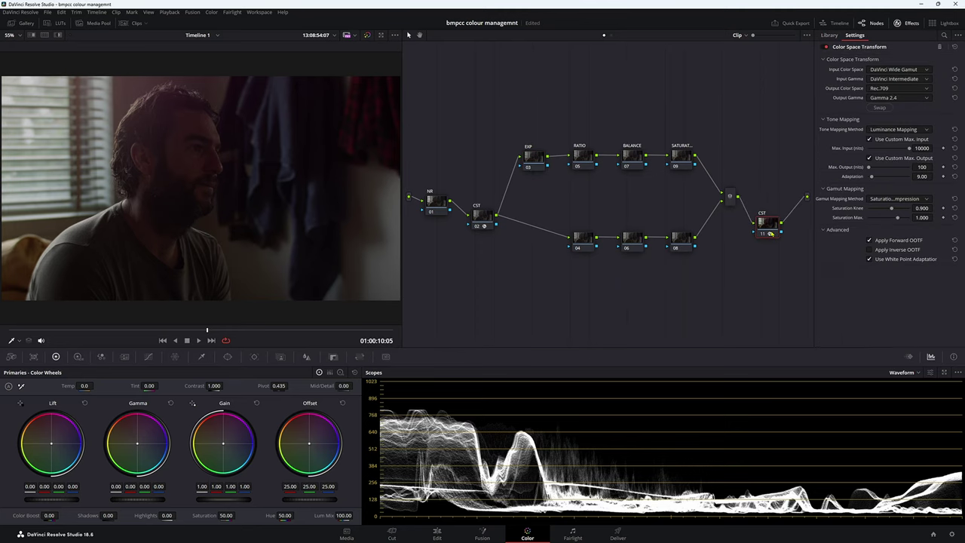
pyautogui.hotkey('shift', 's')
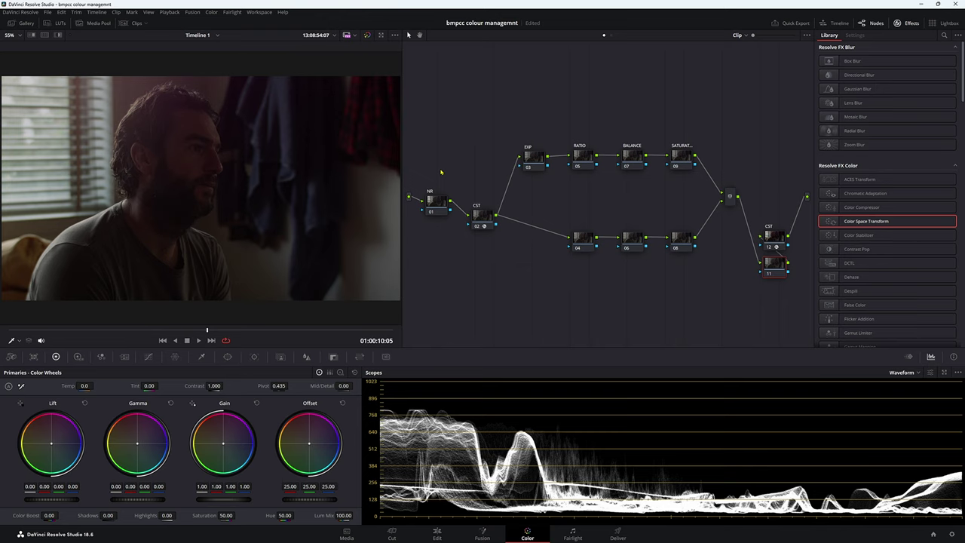
pyautogui.moveTo(528, 166); pyautogui.dragTo(530, 193)
pyautogui.moveTo(582, 158); pyautogui.dragTo(583, 166)
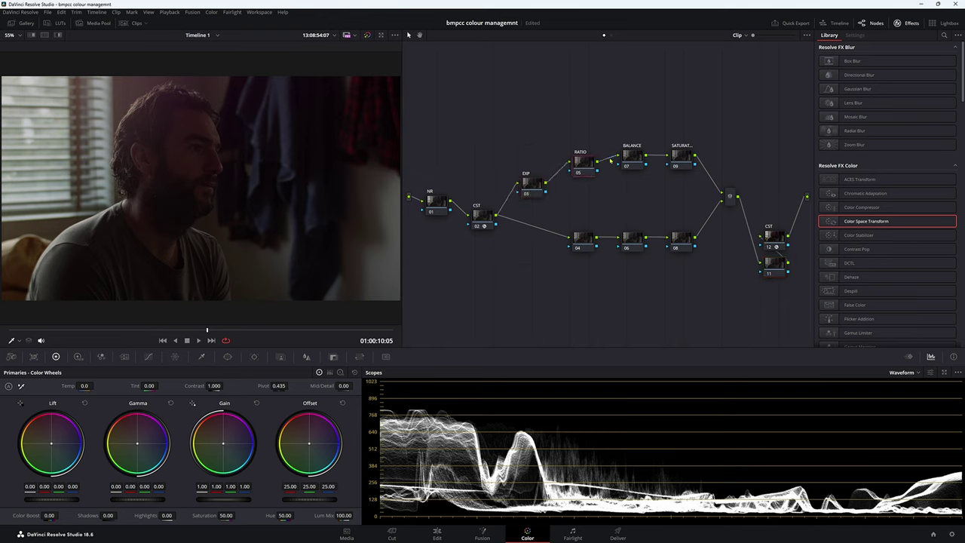